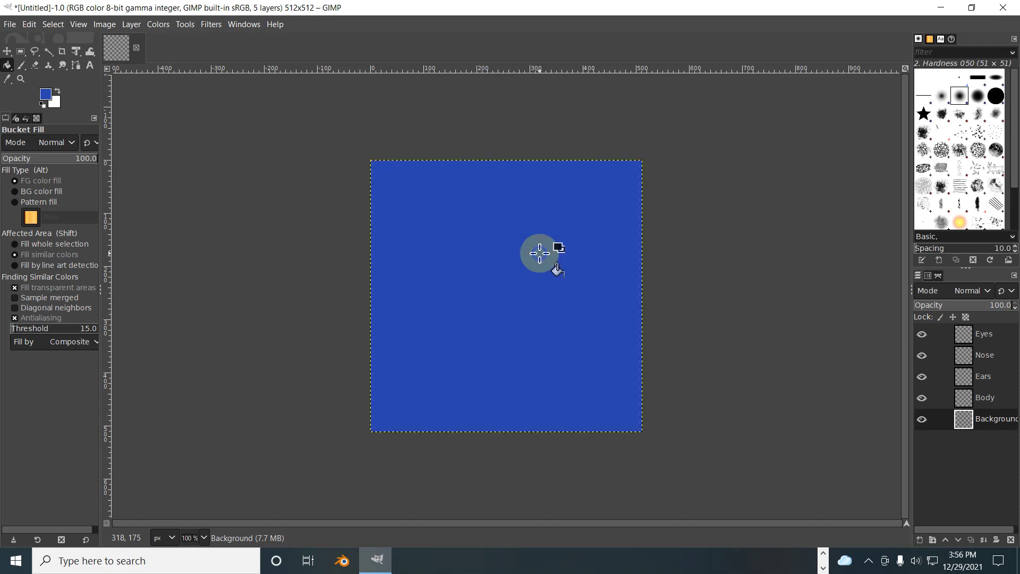
Step: Duplicate the blue Background layer and name the copy Background 2
{"action": "right_click", "coordinate": [990, 420]}
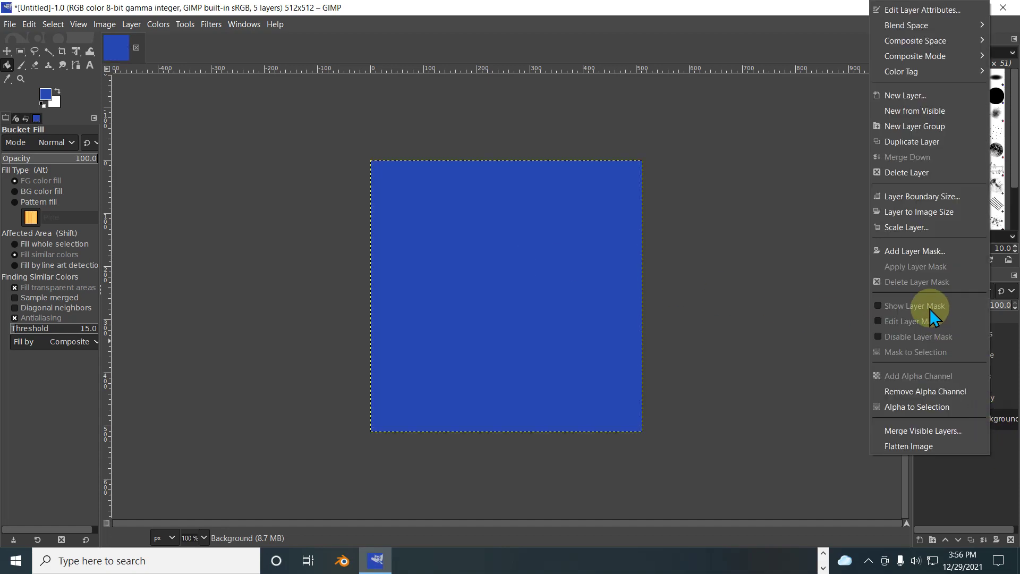
{"action": "left_click", "coordinate": [912, 142]}
{"action": "left_click", "coordinate": [1000, 420]}
{"action": "double_click", "coordinate": [1008, 419]}
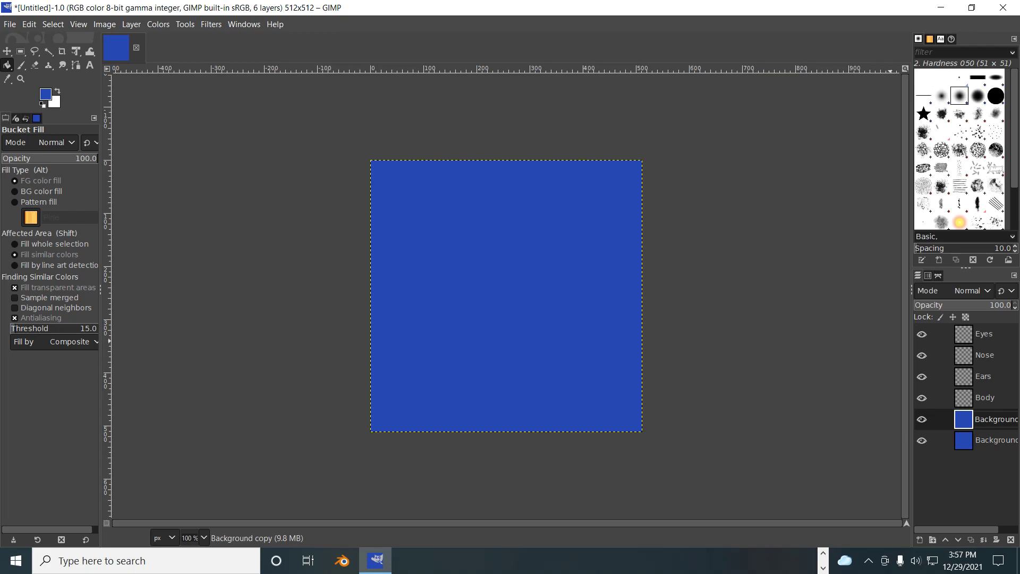
{"action": "left_click_drag", "start_coordinate": [974, 528], "coordinate": [1002, 529]}
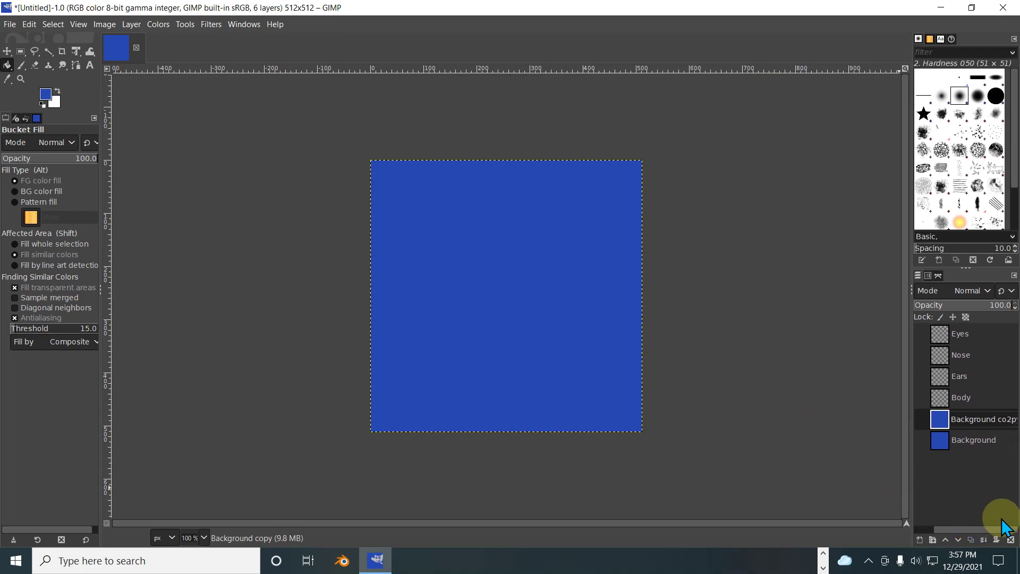
{"action": "double_click", "coordinate": [993, 420]}
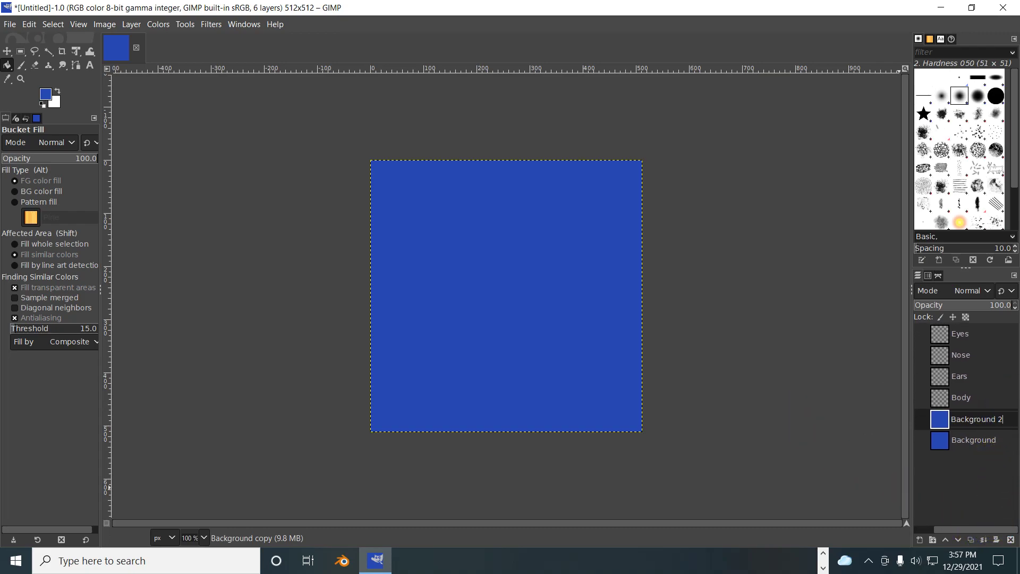
Step: Rename the original Background layer as Background 1
{"action": "left_click", "coordinate": [974, 439]}
{"action": "right_click", "coordinate": [1007, 444]}
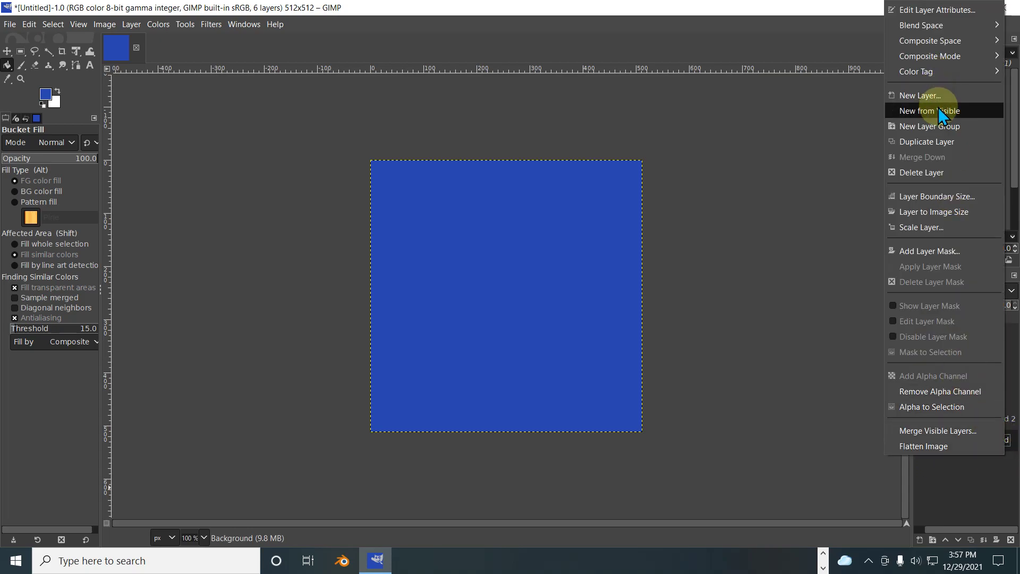
{"action": "left_click", "coordinate": [940, 15]}
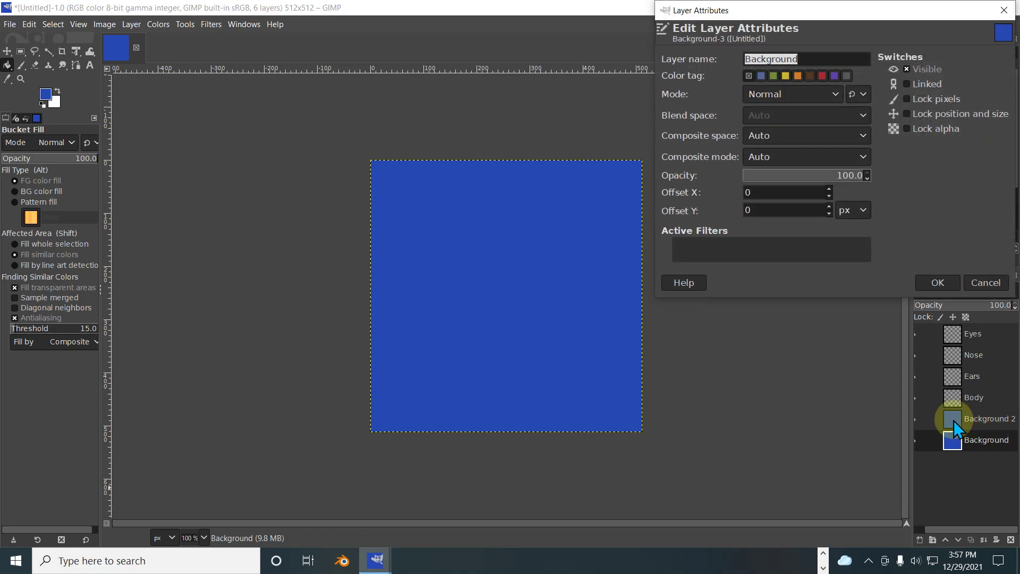
{"action": "left_click", "coordinate": [826, 58]}
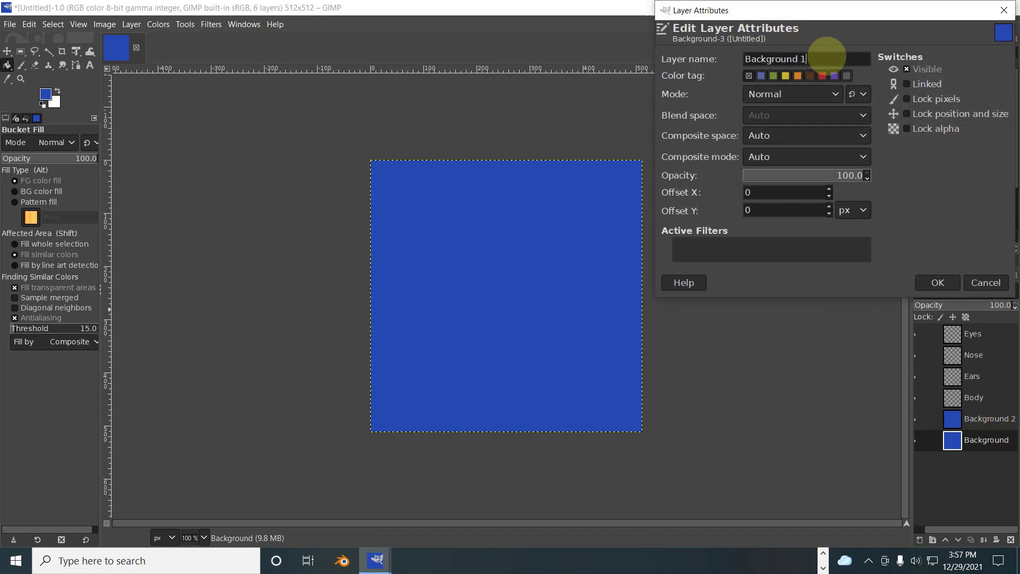
{"action": "left_click", "coordinate": [937, 282]}
Step: Fill the Background 2 layer with light blue (a9b6db)
{"action": "left_click", "coordinate": [958, 416]}
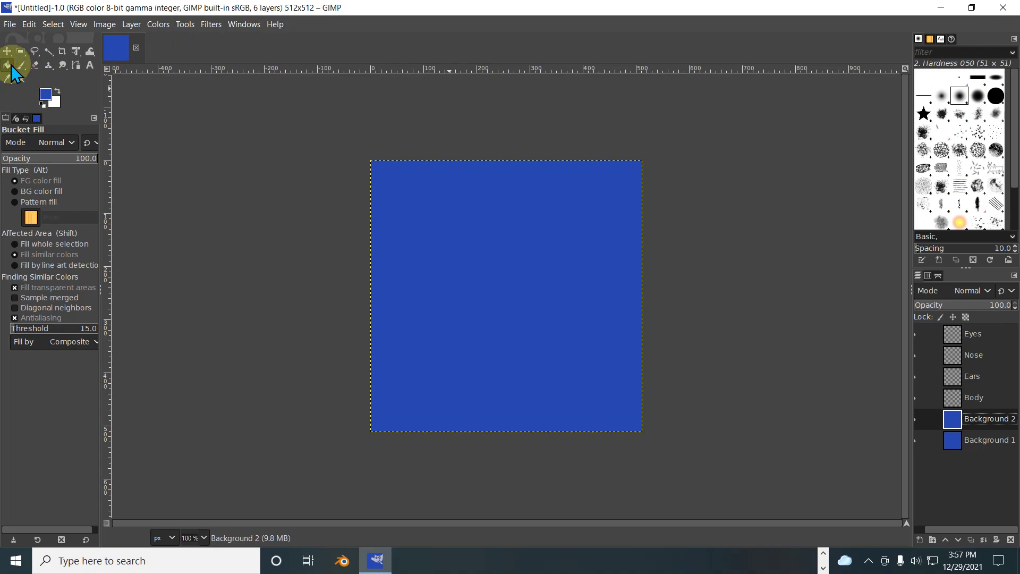
{"action": "left_click", "coordinate": [46, 94]}
{"action": "mouse_move", "coordinate": [92, 156]}
{"action": "left_mouse_down"}
{"action": "mouse_move", "coordinate": [98, 164]}
{"action": "mouse_move", "coordinate": [86, 156]}
{"action": "left_mouse_up"}
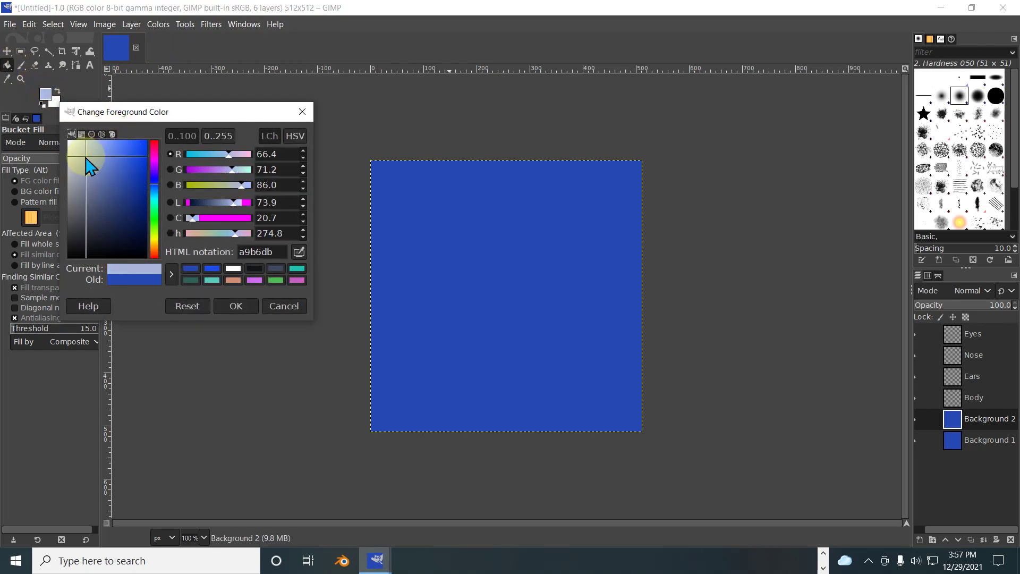
{"action": "left_click", "coordinate": [429, 240]}
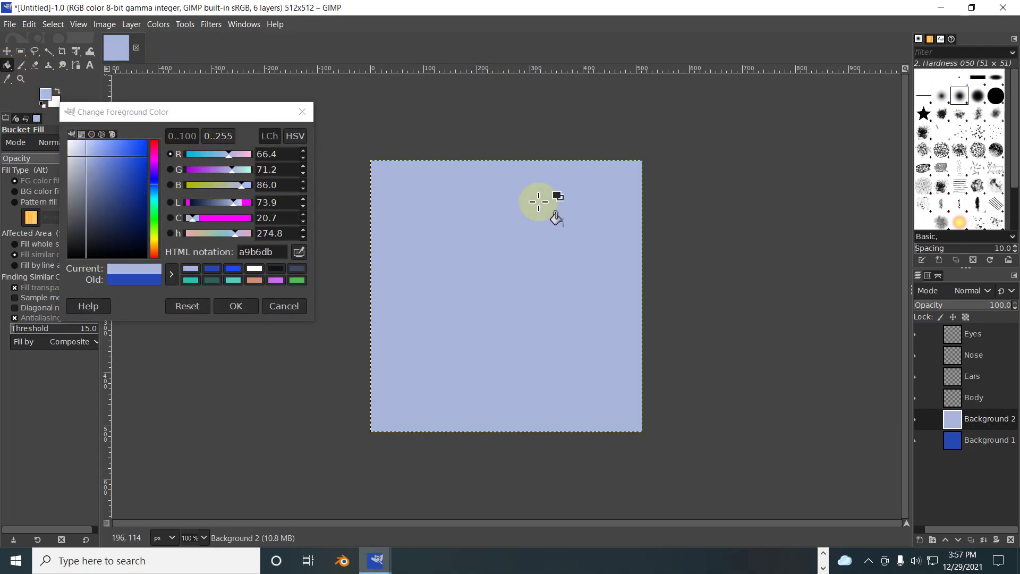
Step: Duplicate the Background 2 layer and name the copy Background 3
{"action": "left_click", "coordinate": [973, 399]}
{"action": "right_click", "coordinate": [975, 415]}
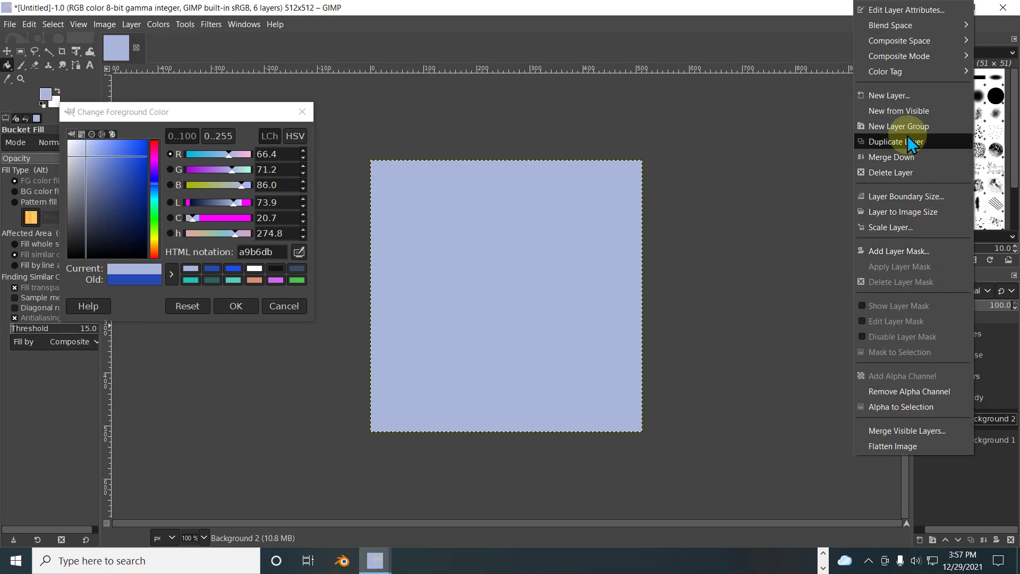
{"action": "left_click", "coordinate": [907, 143]}
{"action": "double_click", "coordinate": [1010, 419]}
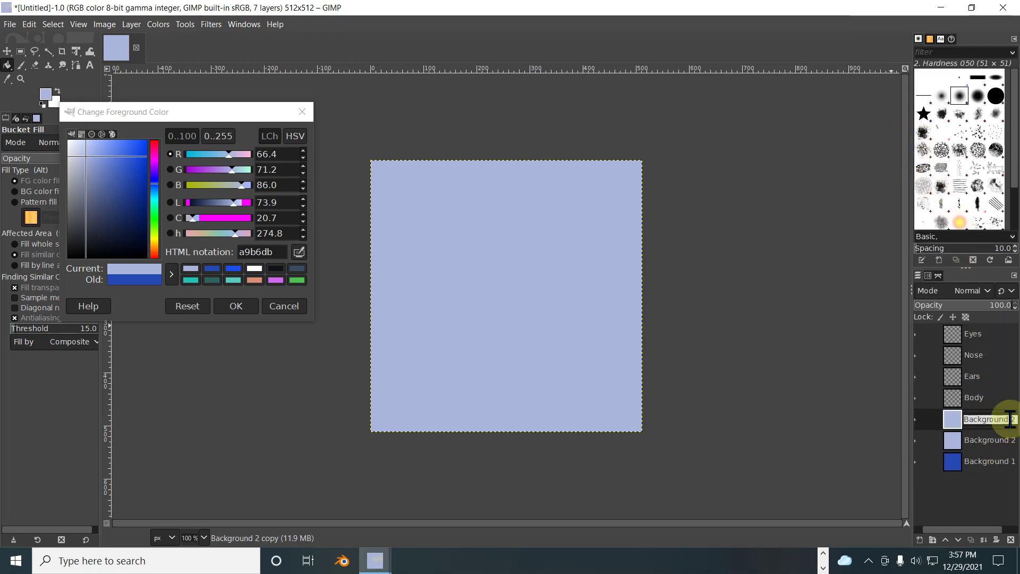
{"action": "key", "text": "shift+Left"}
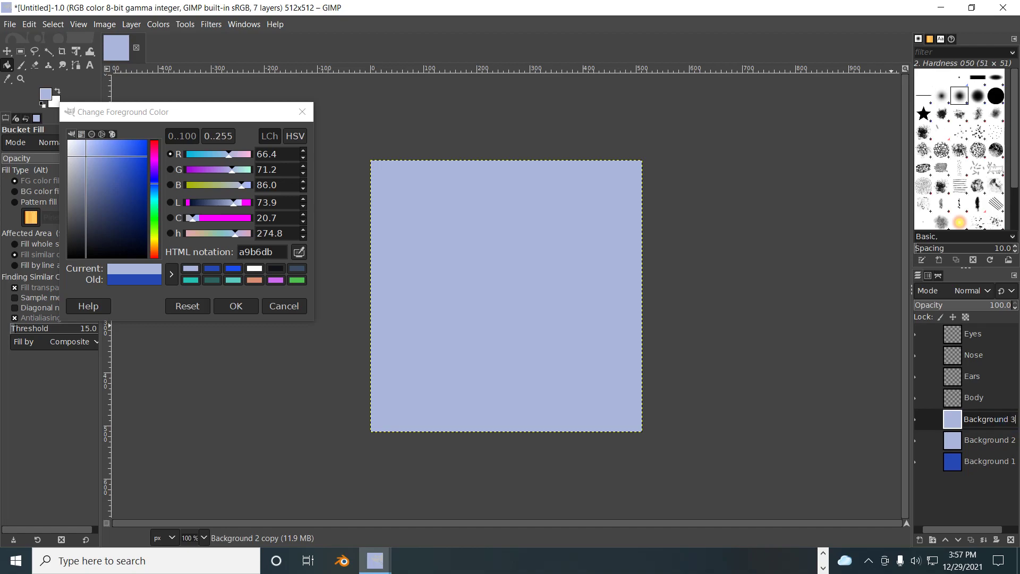
{"action": "left_click", "coordinate": [984, 433]}
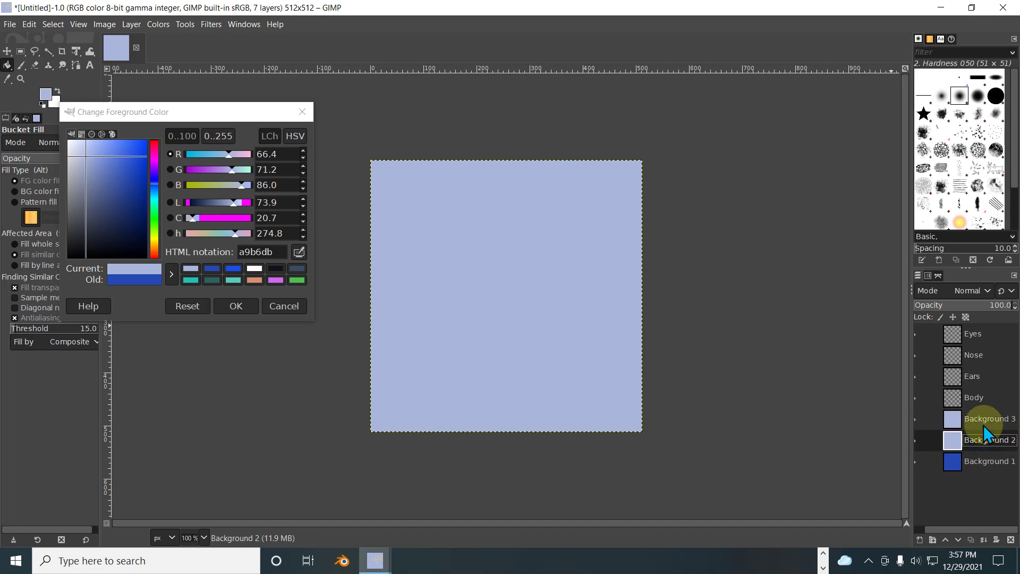
Step: Hide the Background 1 and Background 2 layers and fill Background 3 with green (2ee195)
{"action": "left_click", "coordinate": [983, 425]}
{"action": "mouse_move", "coordinate": [947, 527]}
{"action": "left_mouse_down"}
{"action": "mouse_move", "coordinate": [936, 528]}
{"action": "mouse_move", "coordinate": [966, 527]}
{"action": "mouse_move", "coordinate": [942, 505]}
{"action": "mouse_move", "coordinate": [936, 527]}
{"action": "mouse_move", "coordinate": [944, 527]}
{"action": "mouse_move", "coordinate": [935, 525]}
{"action": "left_mouse_up"}
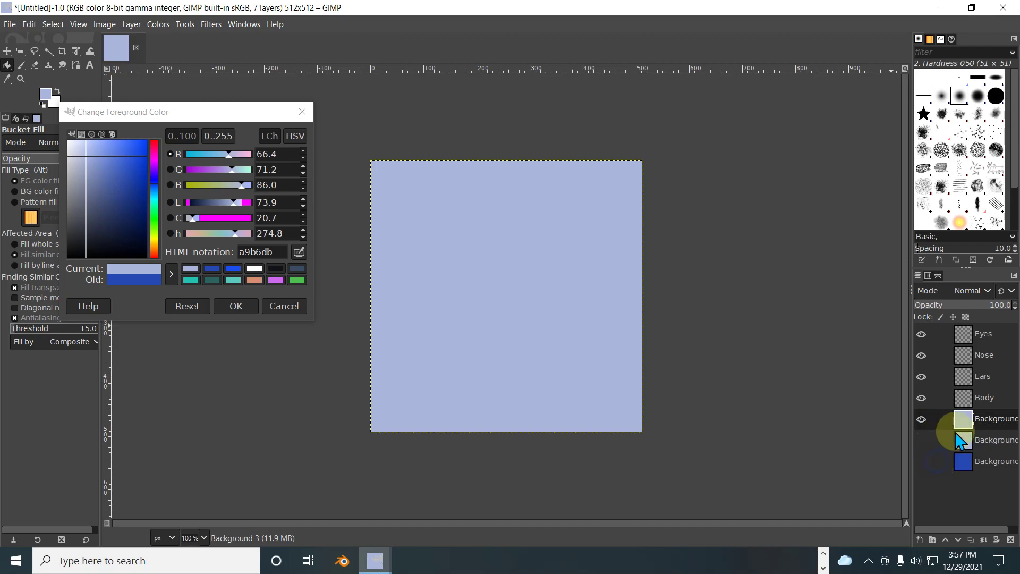
{"action": "left_click_drag", "start_coordinate": [109, 154], "coordinate": [126, 194]}
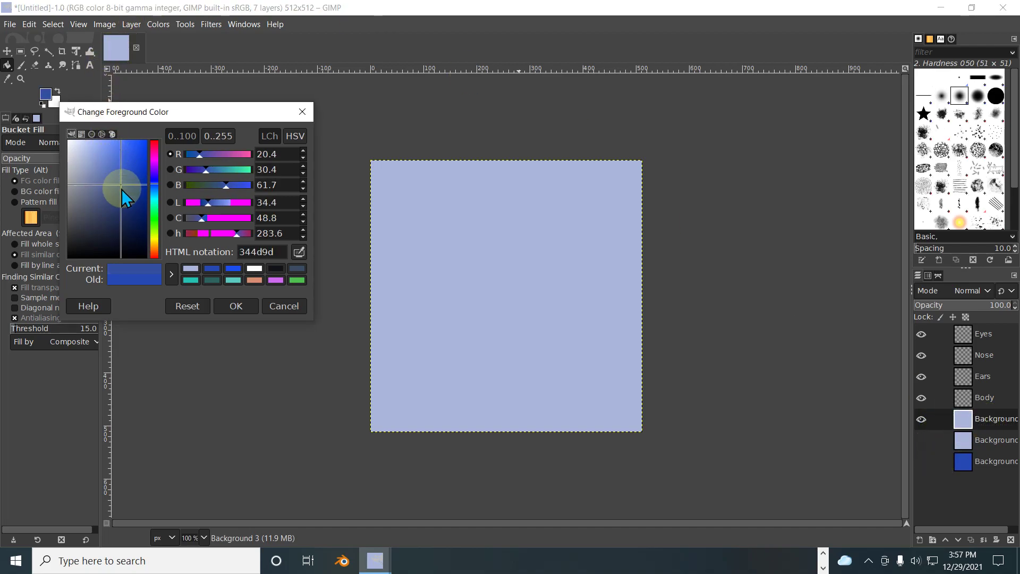
{"action": "left_click_drag", "start_coordinate": [263, 167], "coordinate": [243, 172]}
{"action": "left_click", "coordinate": [528, 277]}
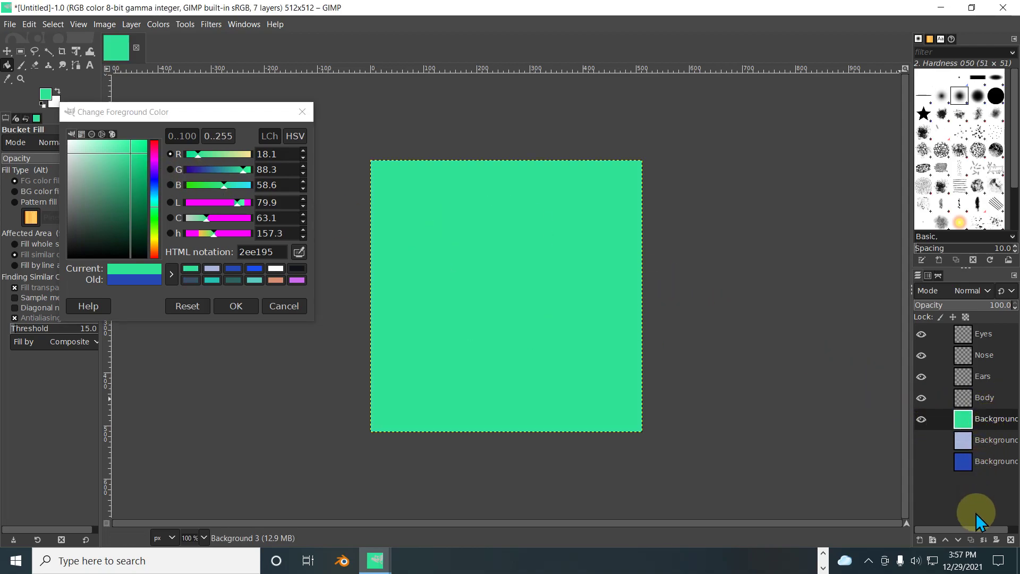
Step: Make an elliptical selection of about 258 × 300 px around the canvas centre, with the Body layer active
{"action": "left_click_drag", "start_coordinate": [984, 529], "coordinate": [979, 467]}
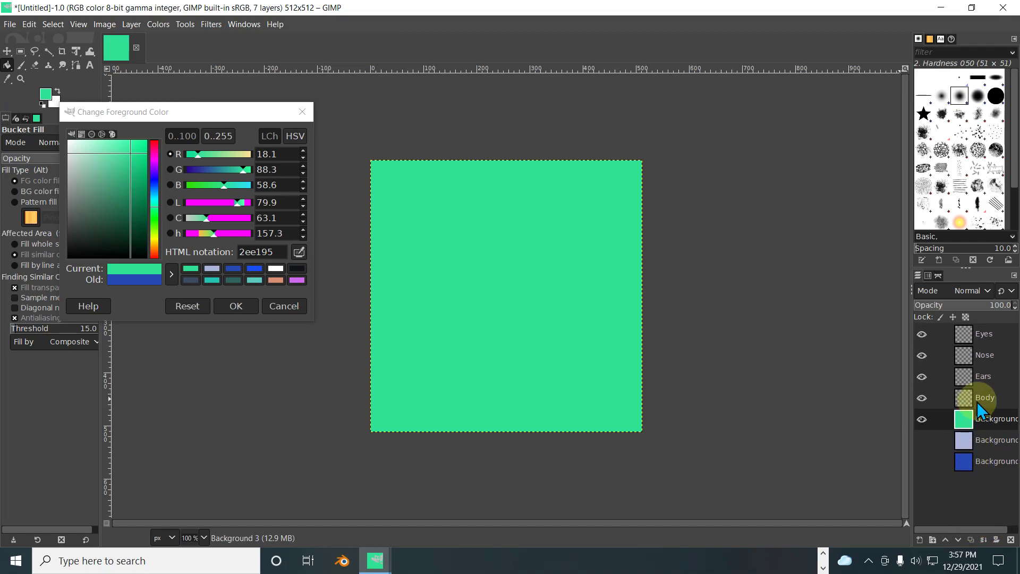
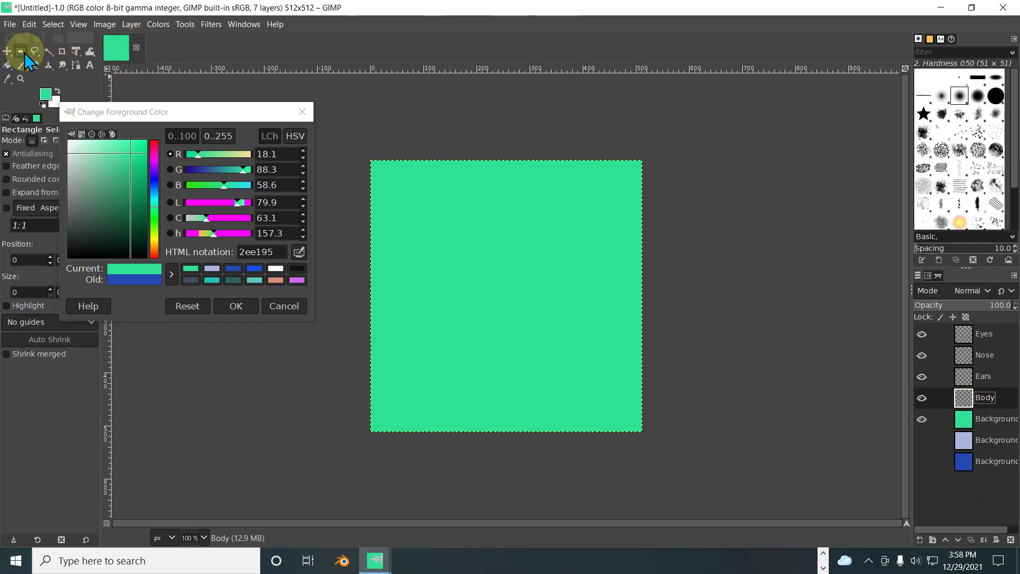
{"action": "left_click", "coordinate": [45, 66]}
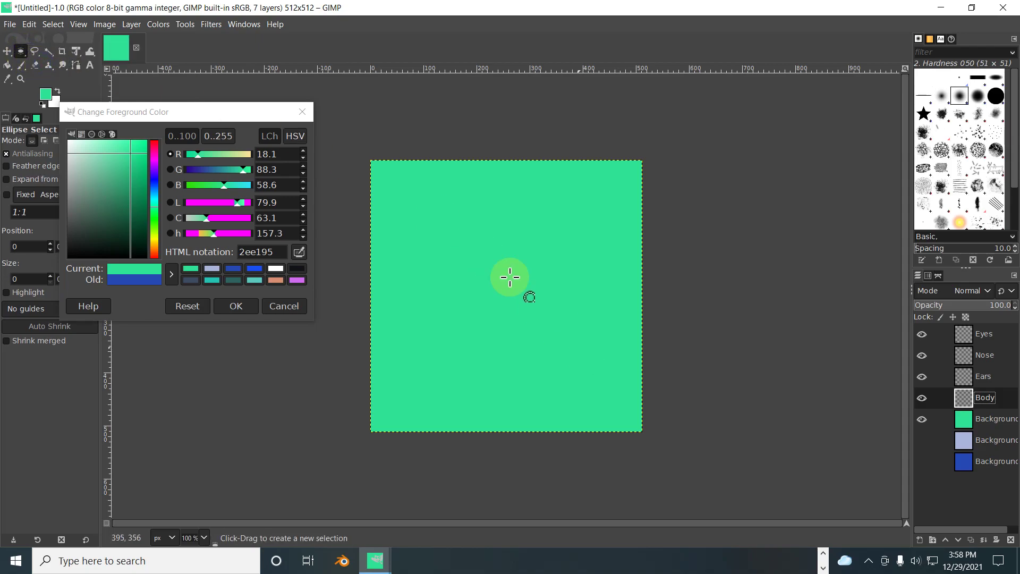
{"action": "left_click_drag", "start_coordinate": [104, 172], "coordinate": [127, 200]}
{"action": "left_click_drag", "start_coordinate": [446, 208], "coordinate": [583, 366]}
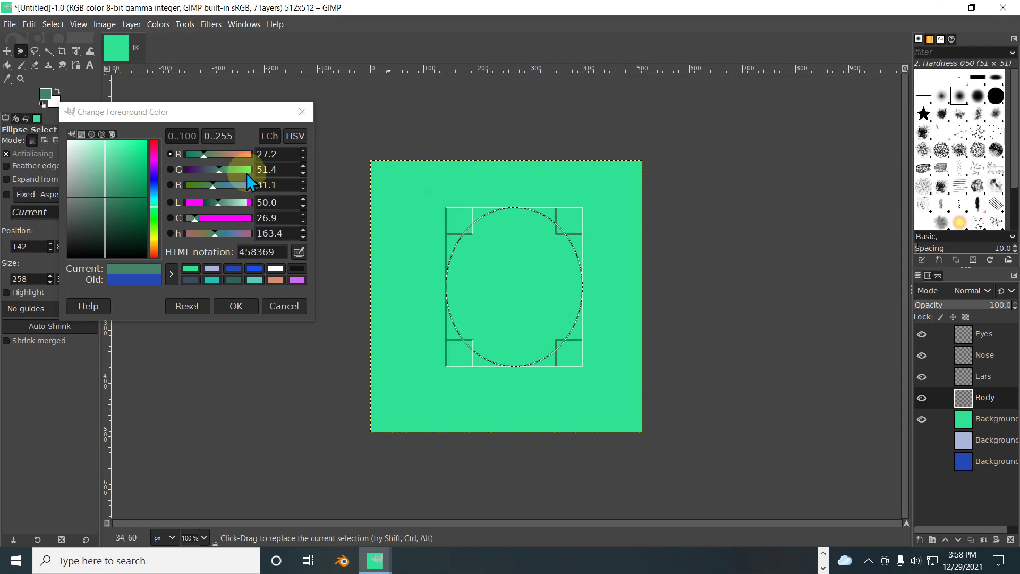
Step: Set the foreground colour to blue (4583db) and bucket-fill the elliptical selection on the Body layer
{"action": "left_click", "coordinate": [240, 187]}
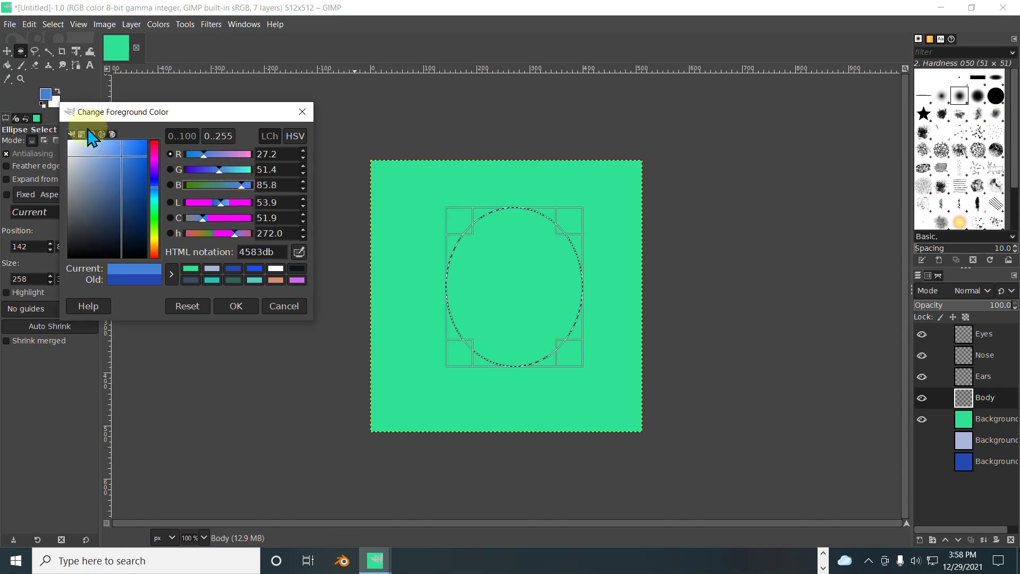
{"action": "left_click", "coordinate": [236, 306]}
{"action": "left_click", "coordinate": [530, 276]}
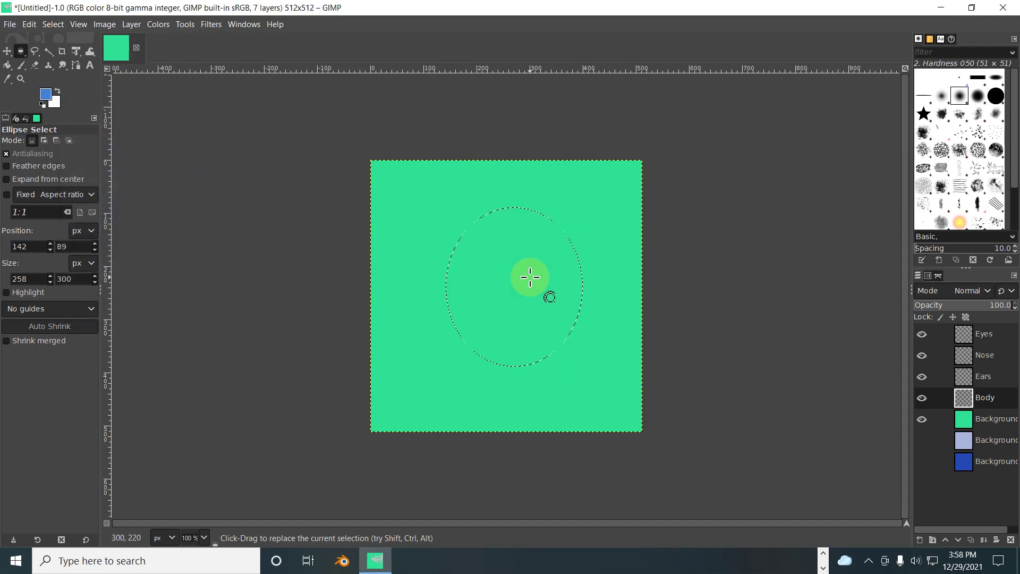
{"action": "left_click", "coordinate": [7, 65]}
{"action": "left_click", "coordinate": [503, 259]}
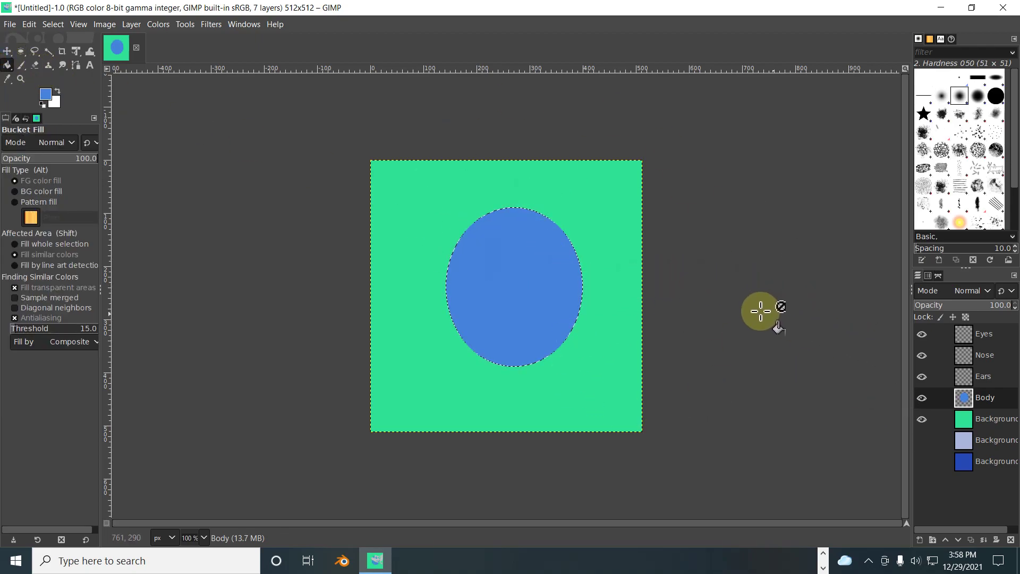
Step: Change the foreground colour to light purple (b583db) and refill the Body ellipse with it
{"action": "left_click", "coordinate": [45, 96]}
{"action": "left_click_drag", "start_coordinate": [230, 158], "coordinate": [233, 158]}
{"action": "left_click", "coordinate": [507, 255]}
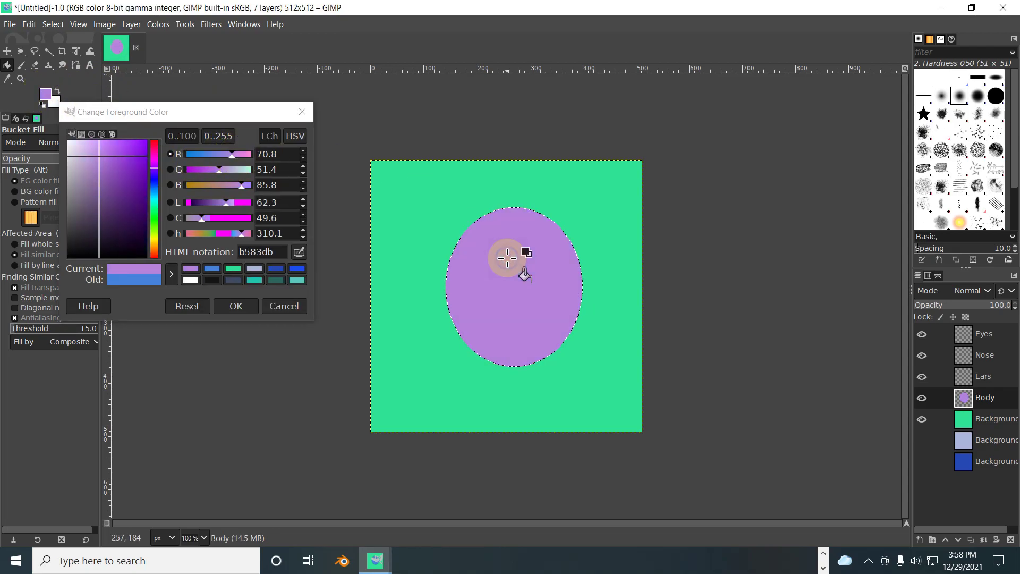
{"action": "left_click", "coordinate": [244, 305]}
Step: Duplicate the Body layer, naming the original Body 1 and the copy Body 2
{"action": "right_click", "coordinate": [983, 397]}
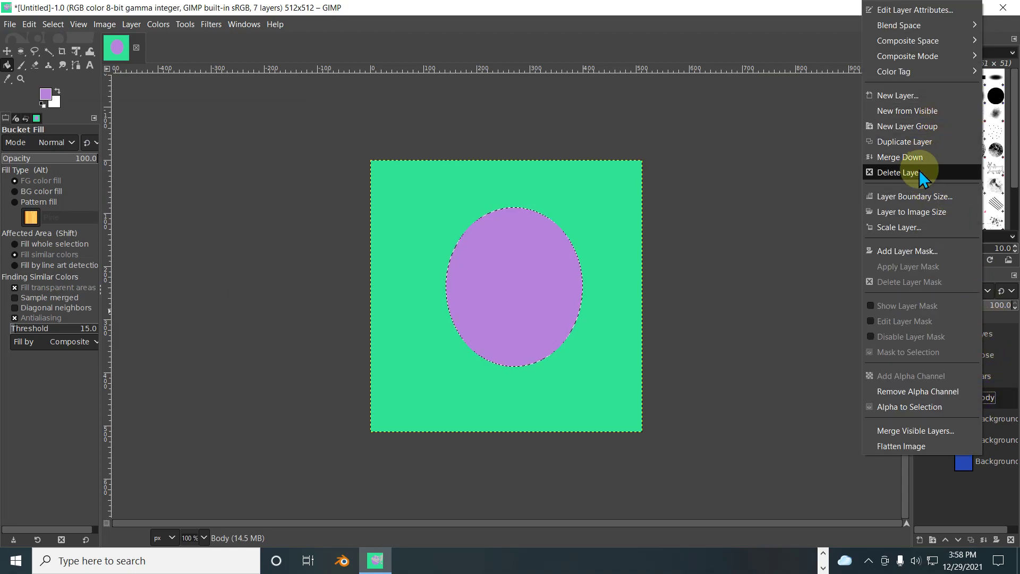
{"action": "left_click", "coordinate": [919, 141]}
{"action": "double_click", "coordinate": [1001, 417]}
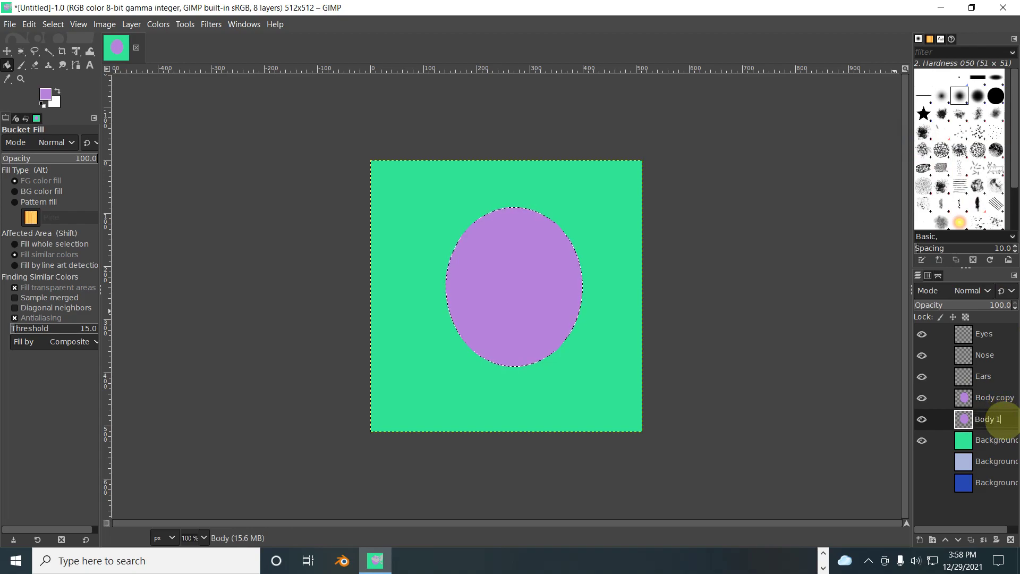
{"action": "double_click", "coordinate": [991, 397]}
{"action": "left_click_drag", "start_coordinate": [995, 398], "coordinate": [1014, 399]}
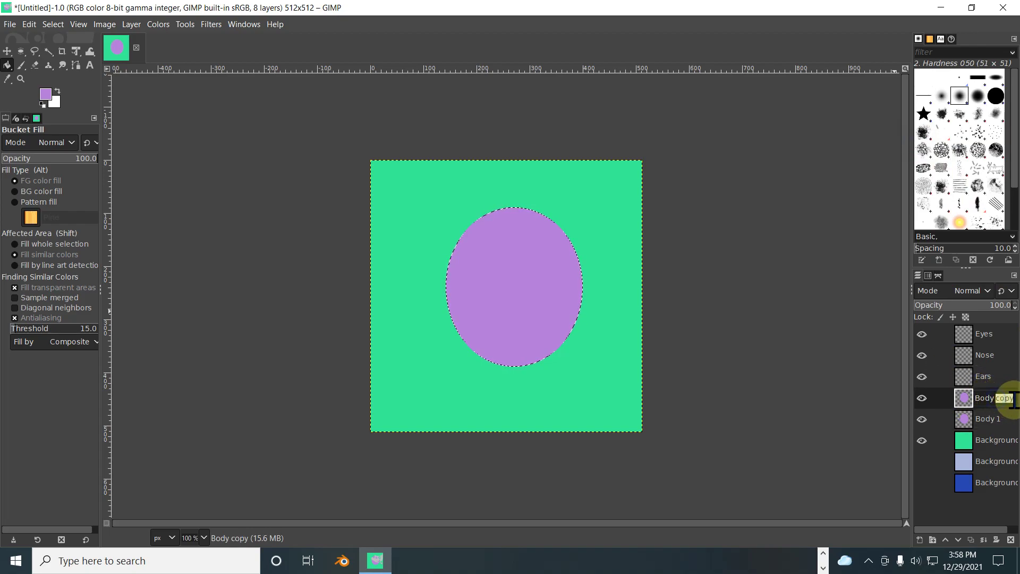
{"action": "key", "text": "Return"}
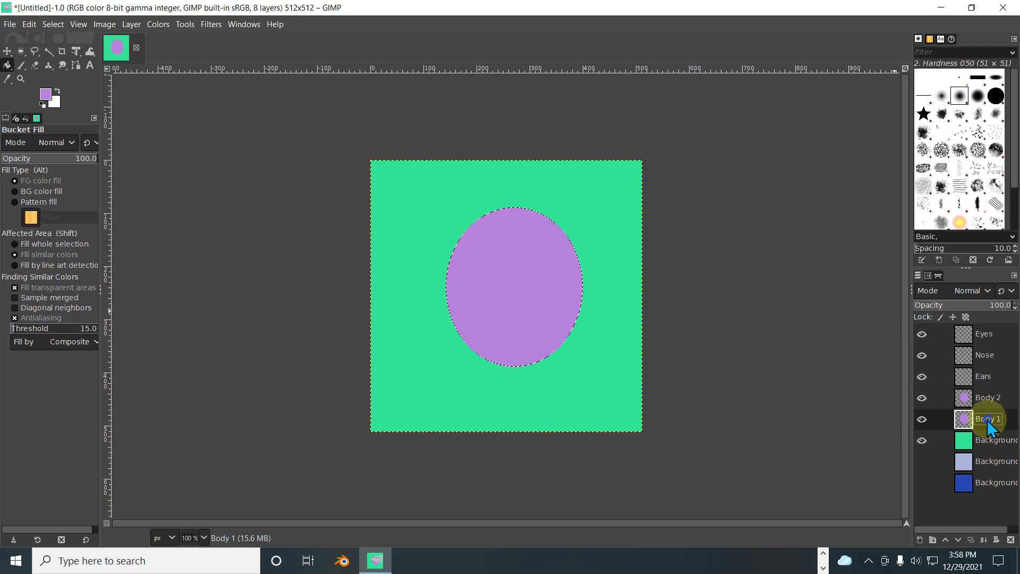
Step: Fill the ellipse on the Body 2 layer with dark purple (480e75)
{"action": "left_click", "coordinate": [42, 96]}
{"action": "left_click_drag", "start_coordinate": [126, 195], "coordinate": [138, 203]}
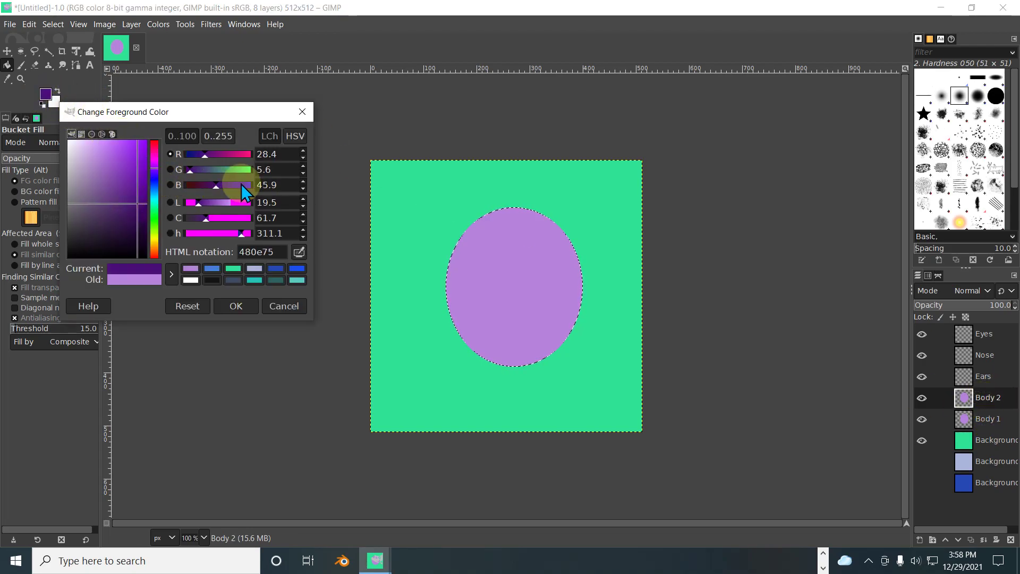
{"action": "left_click", "coordinate": [473, 275]}
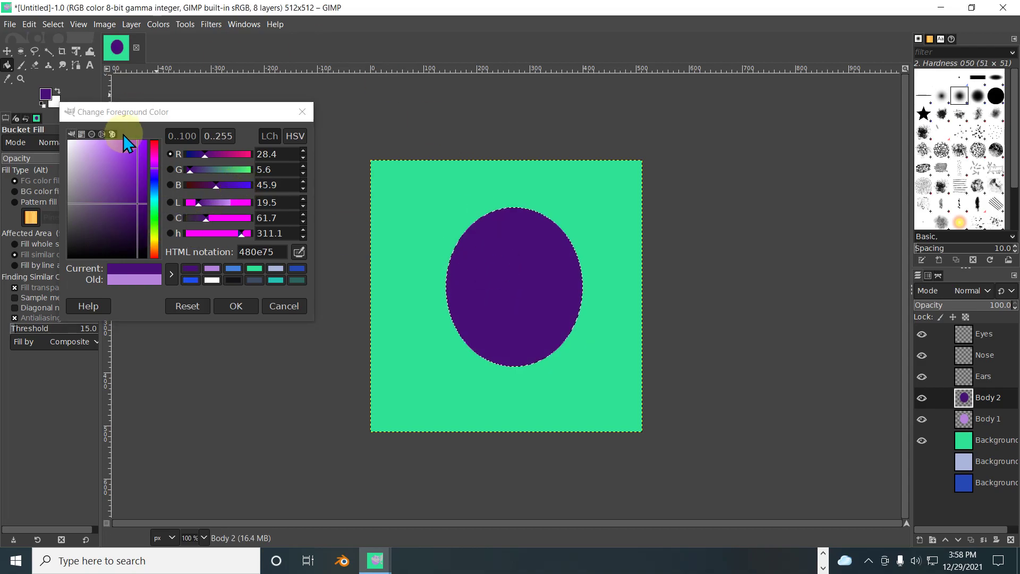
{"action": "left_click", "coordinate": [236, 306]}
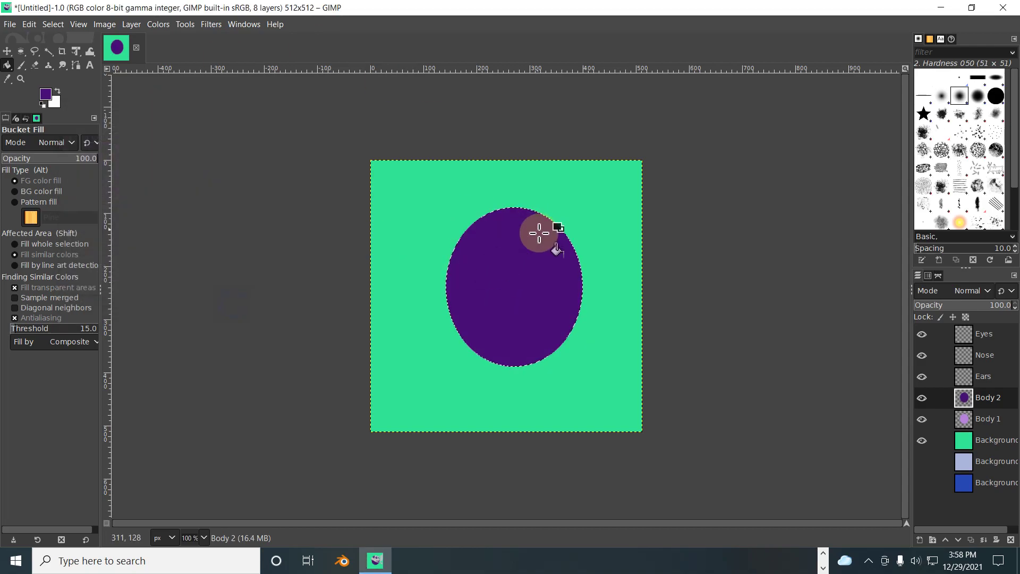
Step: Duplicate the Body 2 layer and name the copy Body 3
{"action": "left_click", "coordinate": [990, 419]}
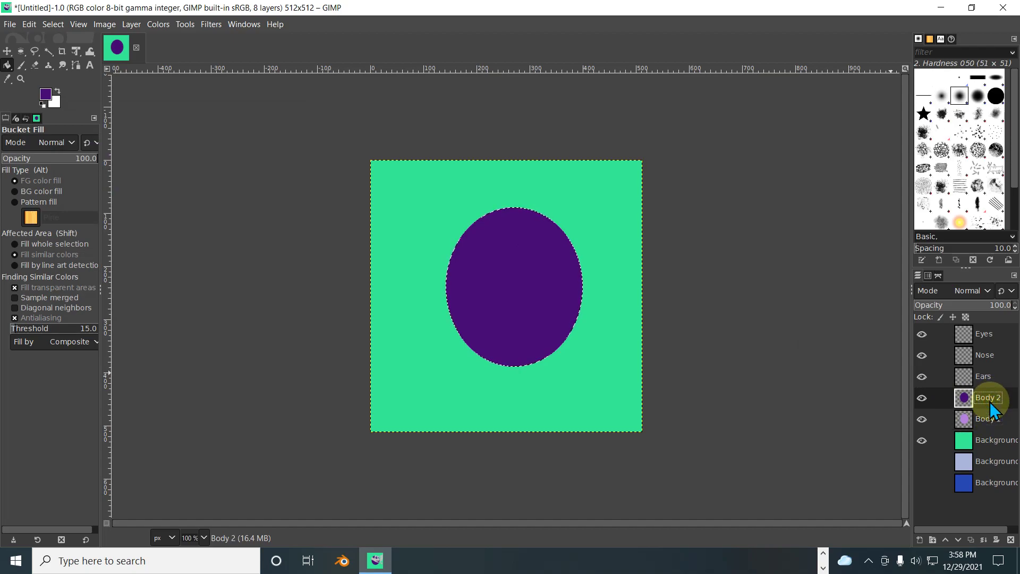
{"action": "left_click", "coordinate": [989, 398]}
{"action": "right_click", "coordinate": [993, 398]}
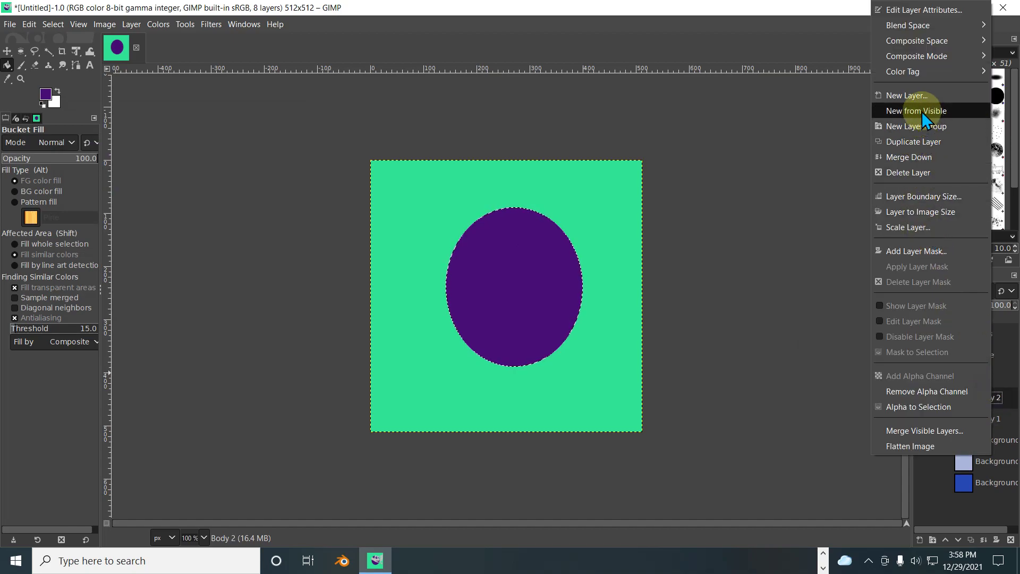
{"action": "left_click", "coordinate": [927, 141]}
{"action": "right_click", "coordinate": [997, 398]}
{"action": "left_click", "coordinate": [997, 399]}
{"action": "double_click", "coordinate": [997, 399]}
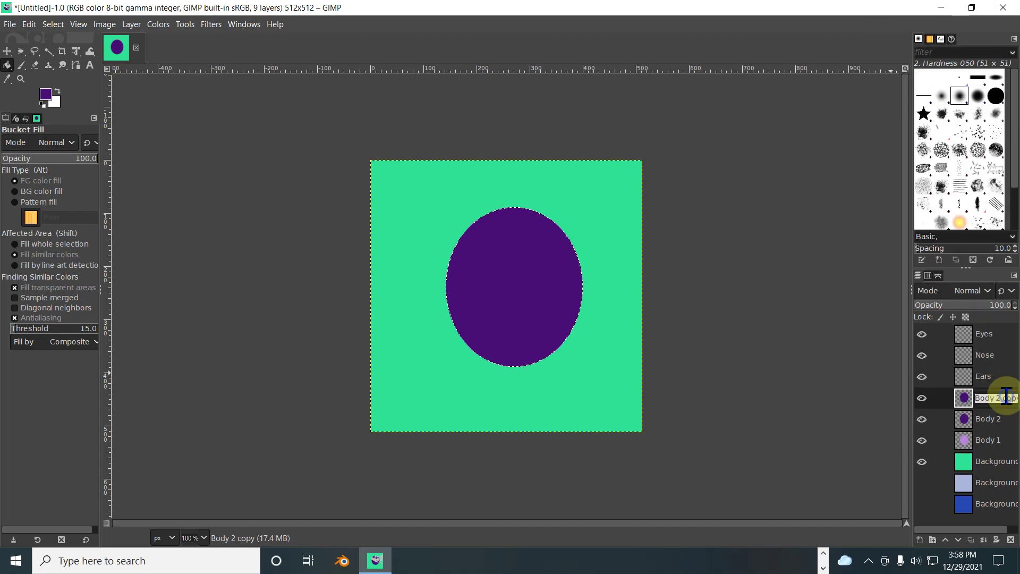
{"action": "key", "text": "shift+End"}
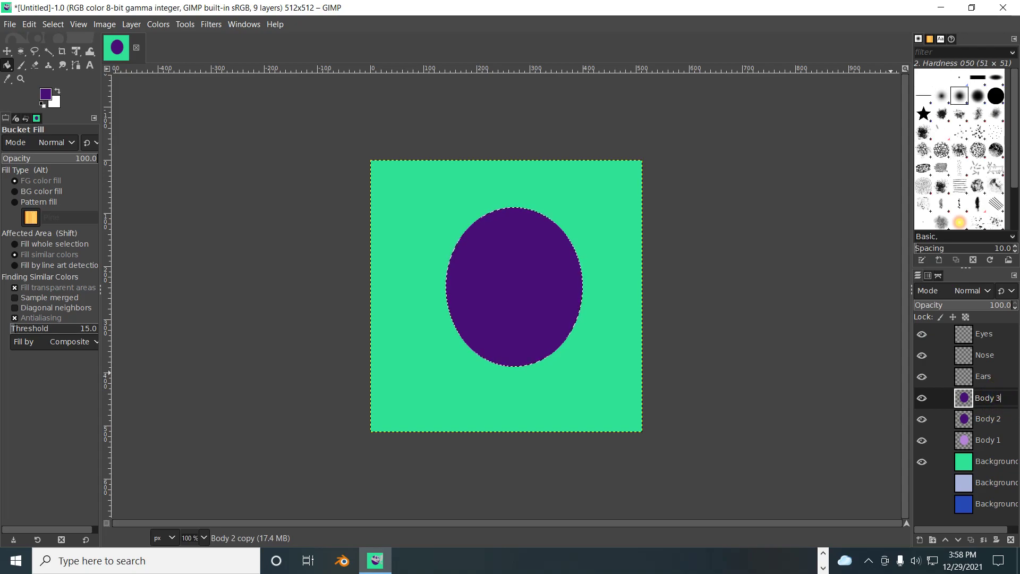
{"action": "left_click", "coordinate": [964, 404]}
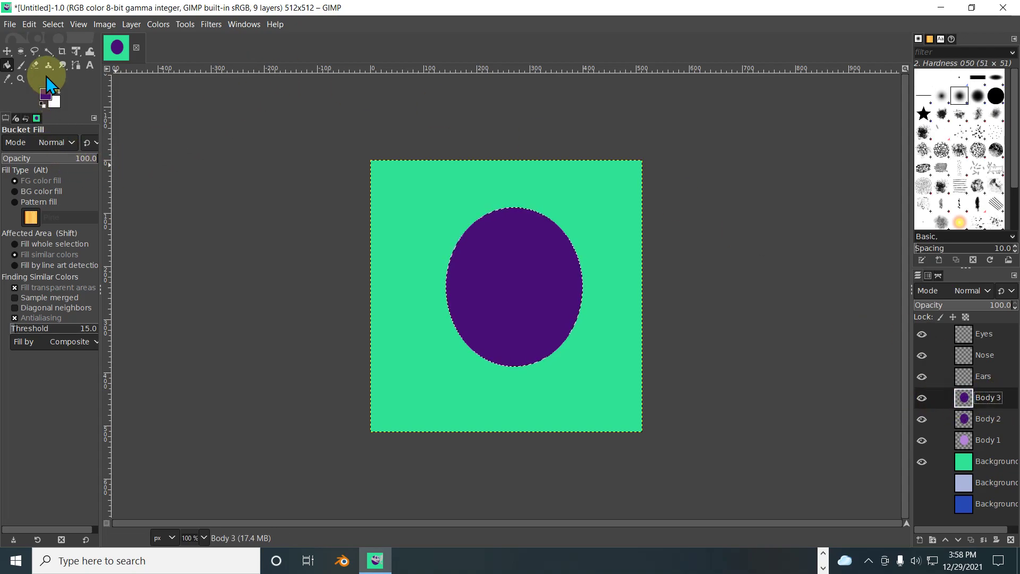
Step: Draw a jagged freehand selection with points extending past the ellipse on Body 3, and bucket-fill it with the dark purple
{"action": "left_click", "coordinate": [36, 51]}
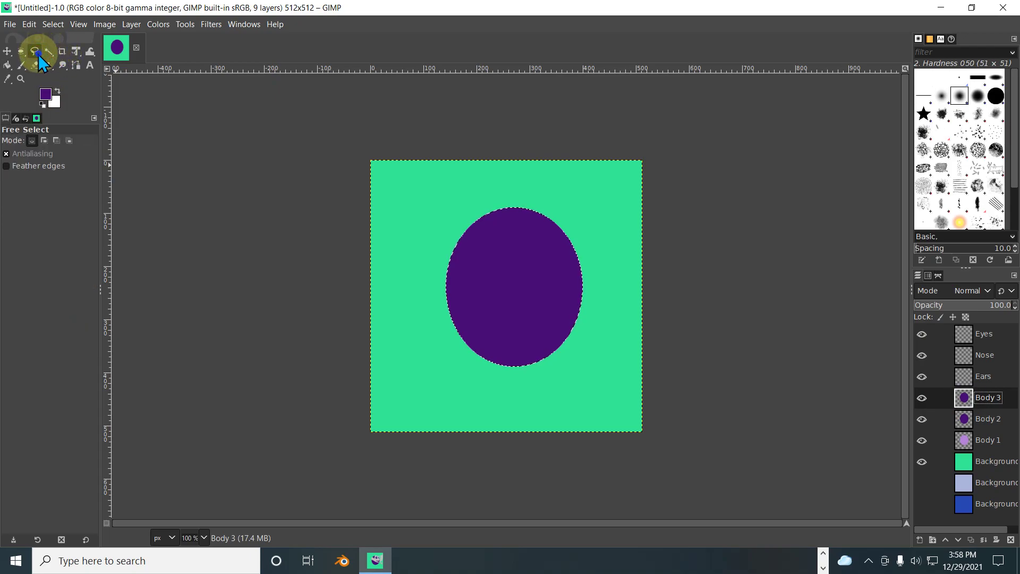
{"action": "left_click", "coordinate": [37, 52]}
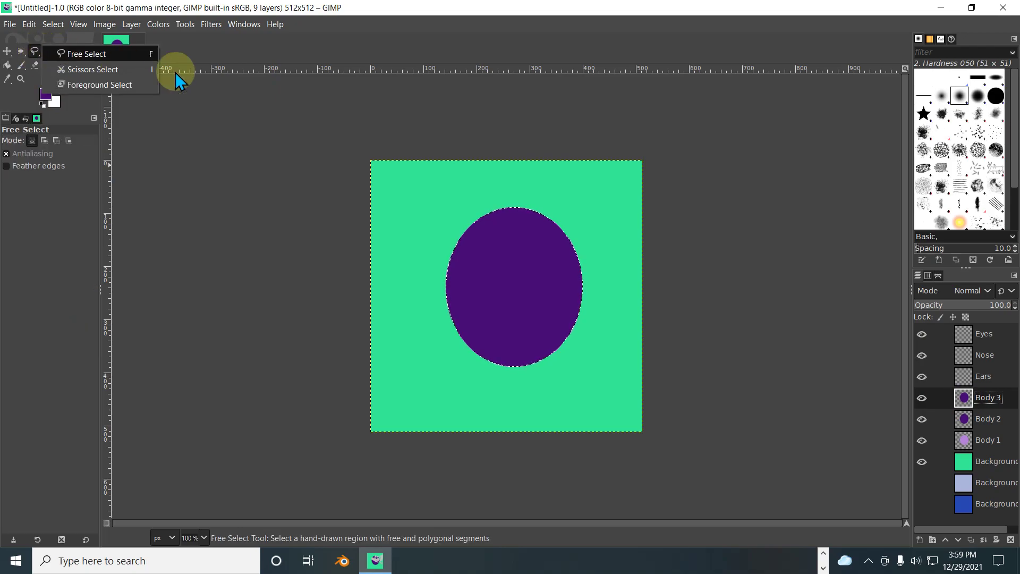
{"action": "mouse_move", "coordinate": [498, 212]}
{"action": "left_mouse_down"}
{"action": "mouse_move", "coordinate": [445, 230]}
{"action": "mouse_move", "coordinate": [482, 240]}
{"action": "mouse_move", "coordinate": [439, 278]}
{"action": "left_mouse_up"}
{"action": "left_click_drag", "start_coordinate": [468, 310], "coordinate": [572, 343]}
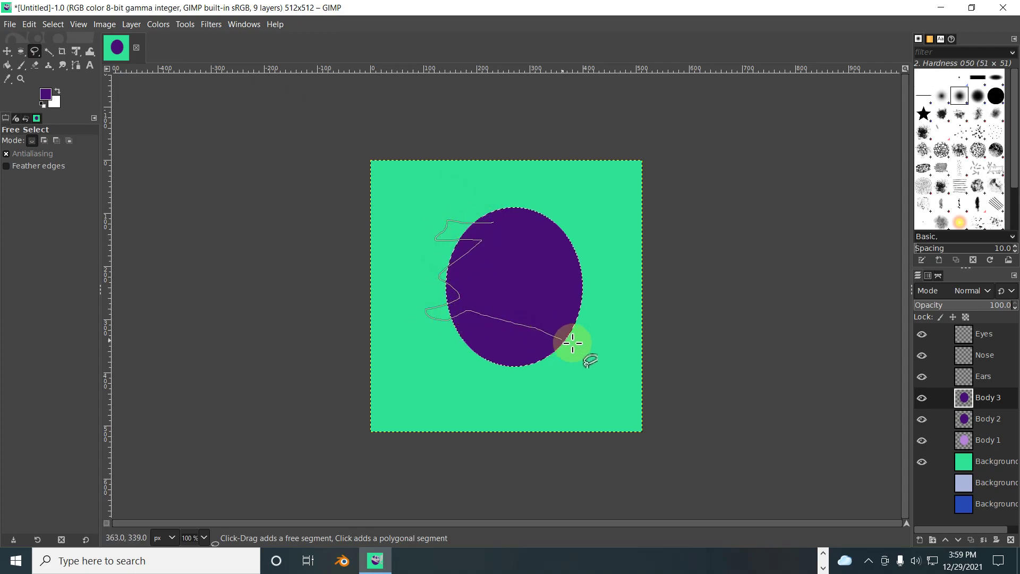
{"action": "mouse_move", "coordinate": [597, 243]}
{"action": "left_mouse_down"}
{"action": "mouse_move", "coordinate": [530, 205]}
{"action": "mouse_move", "coordinate": [489, 221]}
{"action": "left_mouse_up"}
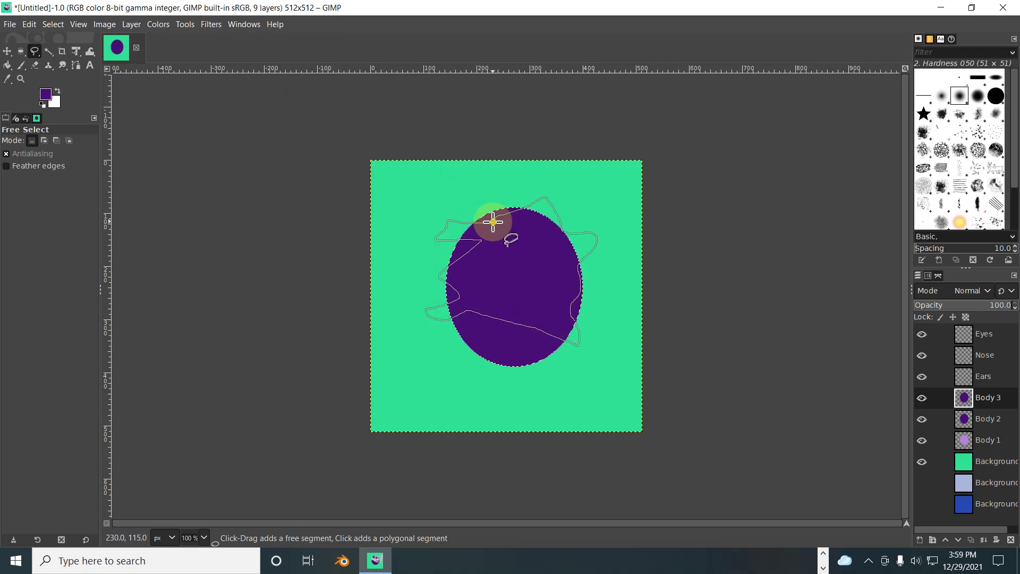
{"action": "double_click", "coordinate": [545, 261]}
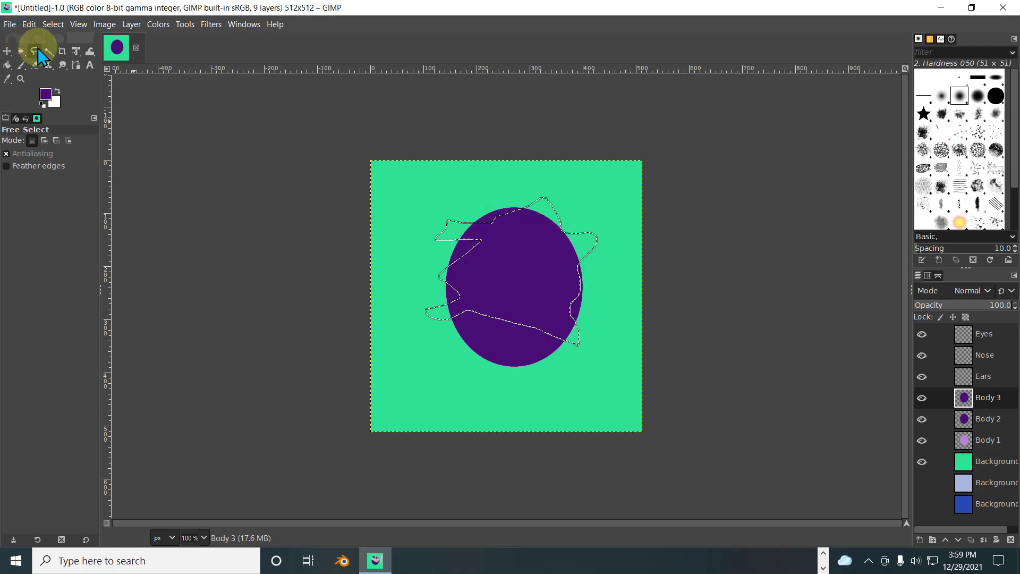
{"action": "left_click", "coordinate": [8, 64]}
{"action": "mouse_move", "coordinate": [463, 232]}
{"action": "left_mouse_down"}
{"action": "mouse_move", "coordinate": [531, 222]}
{"action": "mouse_move", "coordinate": [562, 261]}
{"action": "mouse_move", "coordinate": [582, 247]}
{"action": "mouse_move", "coordinate": [579, 269]}
{"action": "mouse_move", "coordinate": [574, 278]}
{"action": "mouse_move", "coordinate": [470, 250]}
{"action": "mouse_move", "coordinate": [529, 258]}
{"action": "mouse_move", "coordinate": [462, 182]}
{"action": "left_mouse_up"}
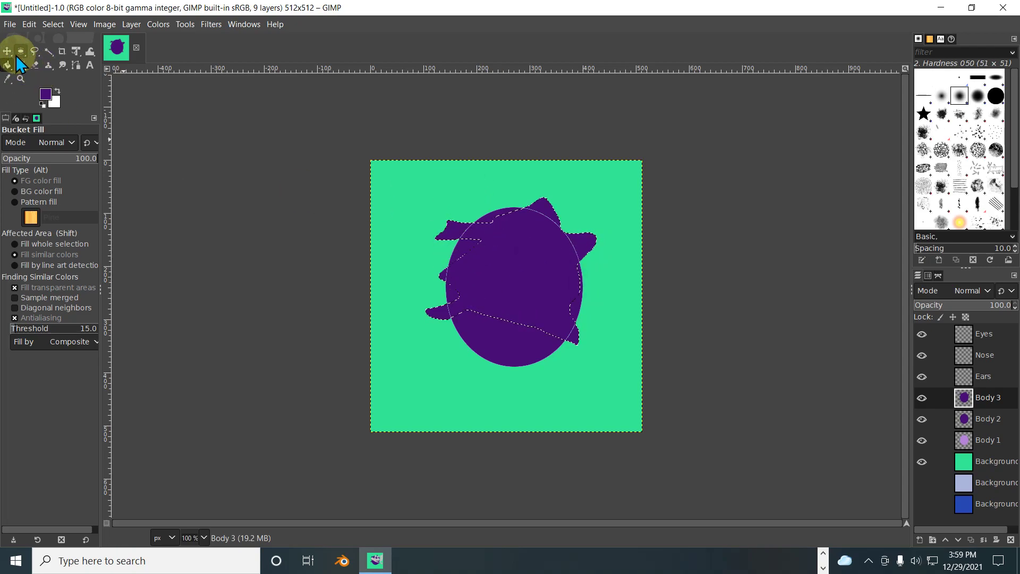
Step: Change the foreground colour to light green (9bbc85) and fill the jagged selection on the Body 3 layer with it
{"action": "left_click", "coordinate": [982, 378]}
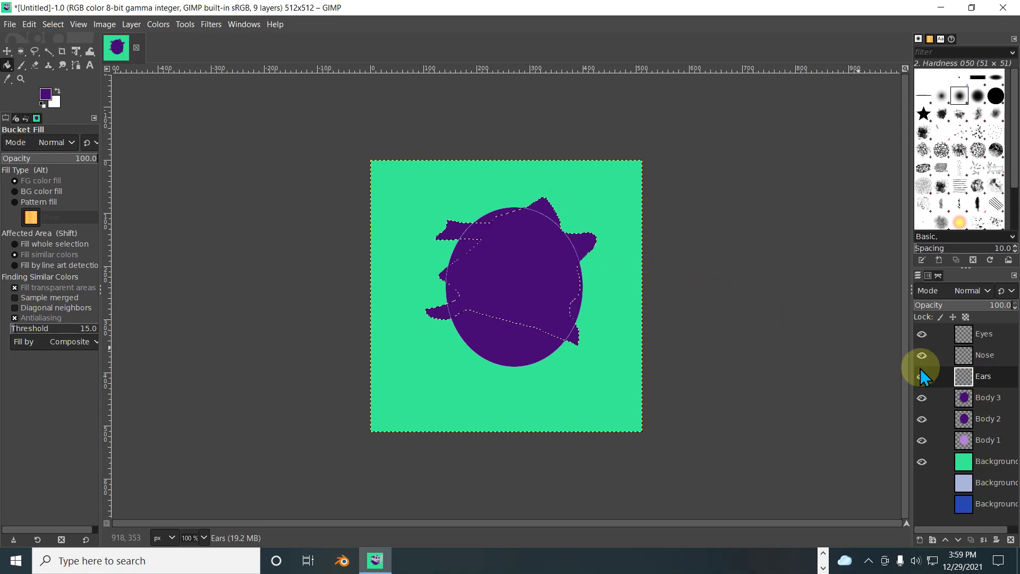
{"action": "right_click", "coordinate": [988, 362]}
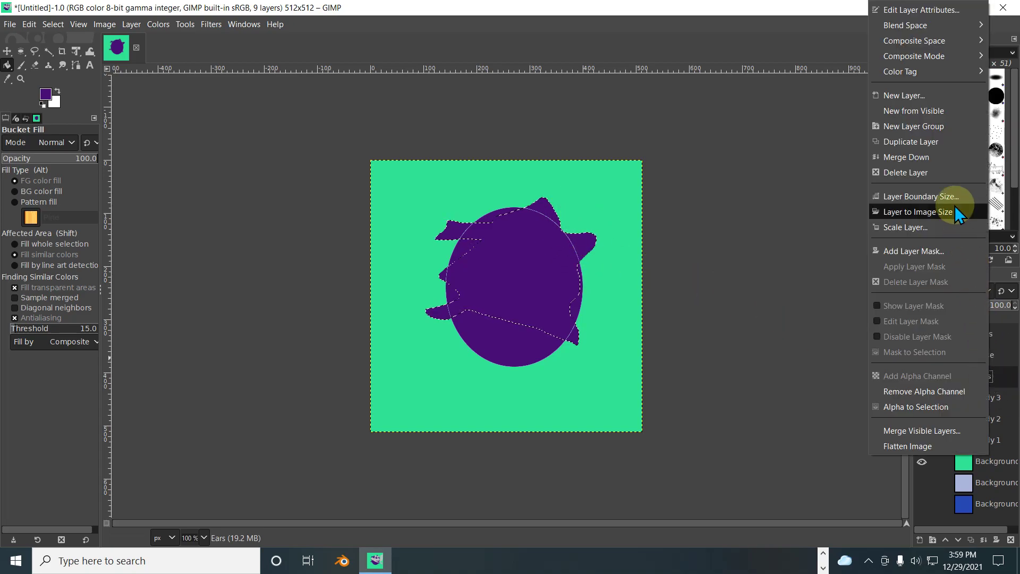
{"action": "left_click", "coordinate": [1001, 404]}
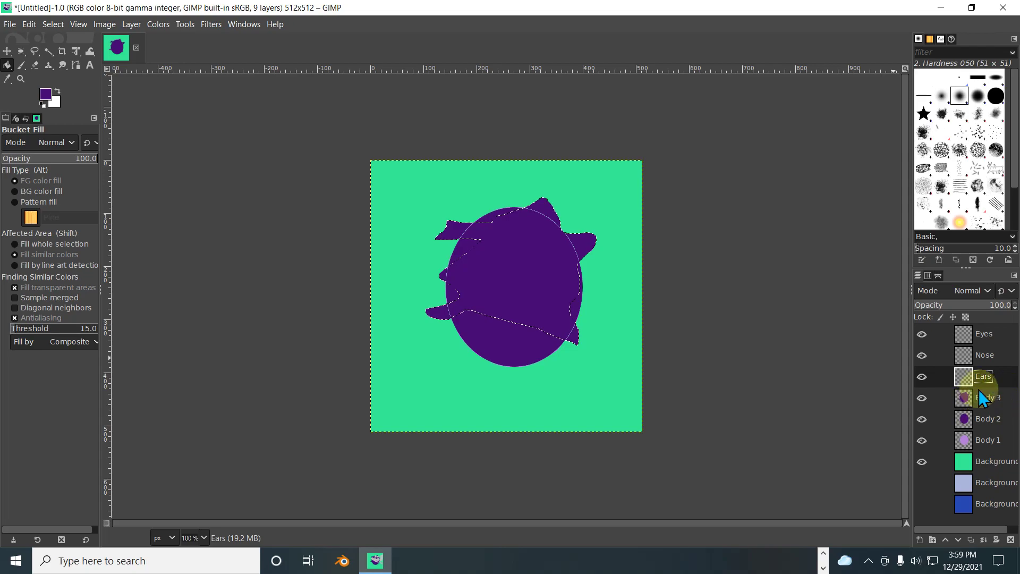
{"action": "left_click", "coordinate": [983, 396]}
{"action": "left_click", "coordinate": [45, 94]}
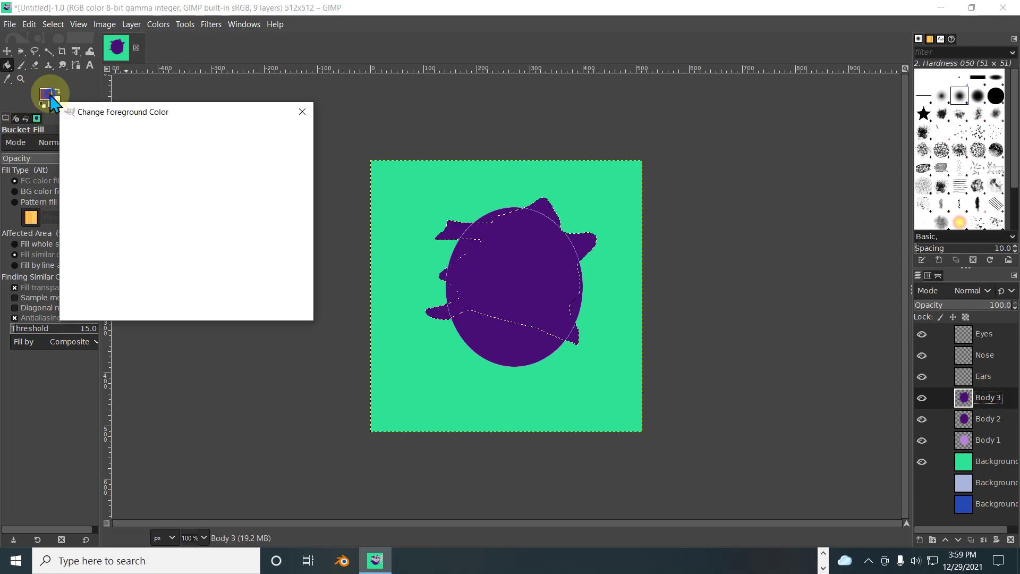
{"action": "left_click", "coordinate": [90, 159]}
{"action": "left_click", "coordinate": [87, 158]}
{"action": "left_click_drag", "start_coordinate": [218, 204], "coordinate": [207, 236]}
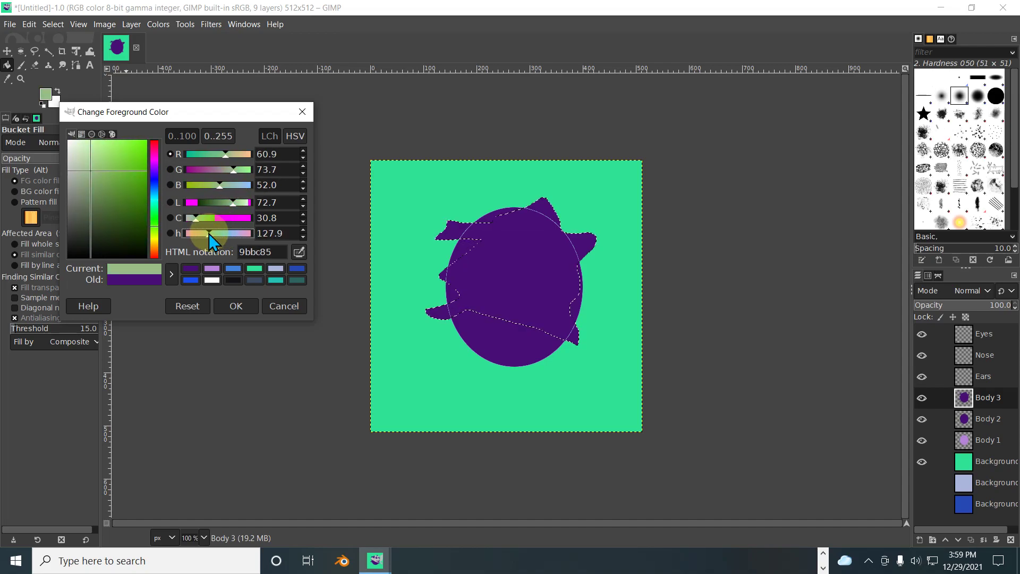
{"action": "left_click", "coordinate": [465, 231]}
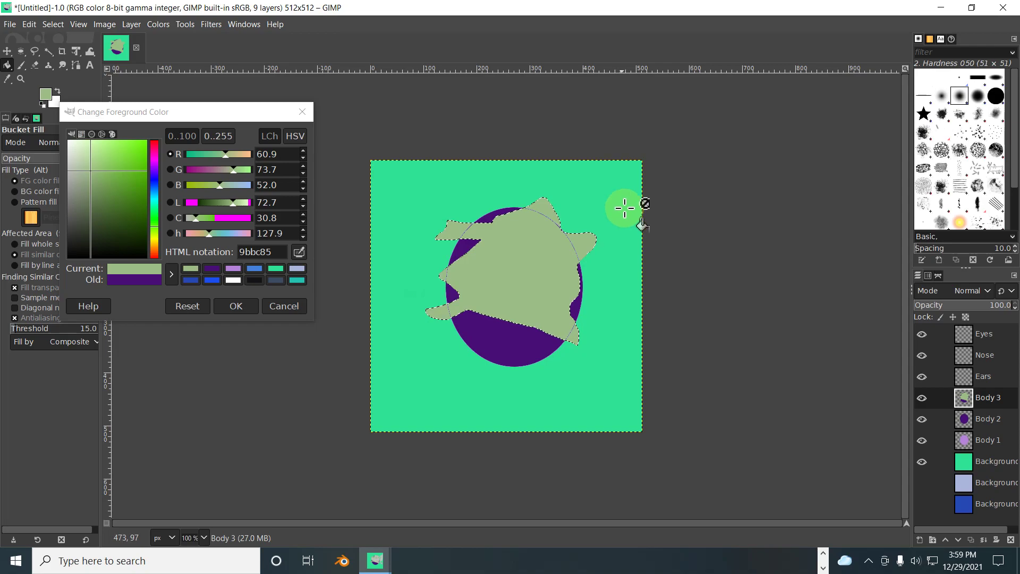
Step: Hide the Body 3 and Body 1 layers, leaving Body 2 as the only shown body variant
{"action": "left_click", "coordinate": [7, 51]}
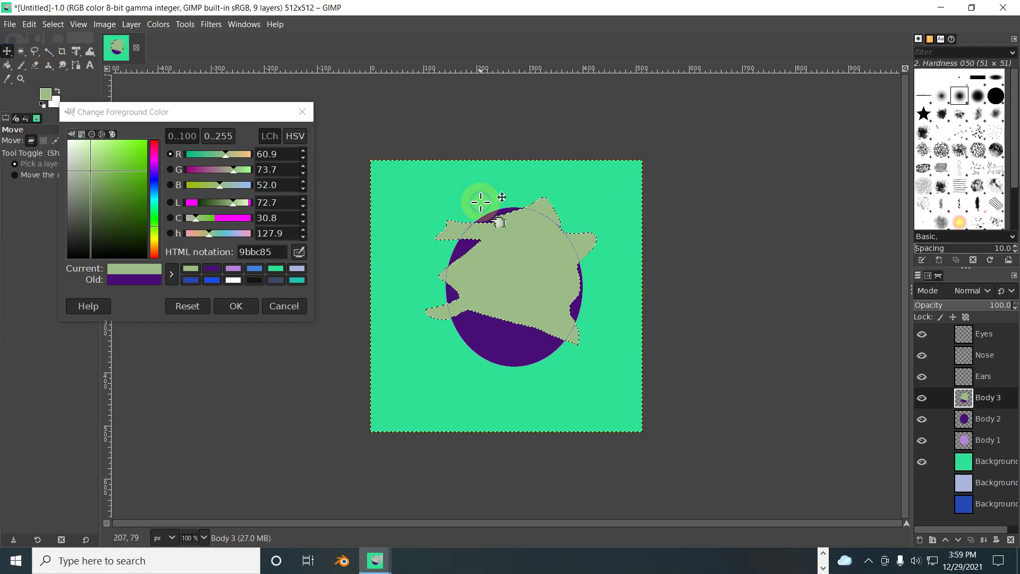
{"action": "left_click", "coordinate": [962, 420]}
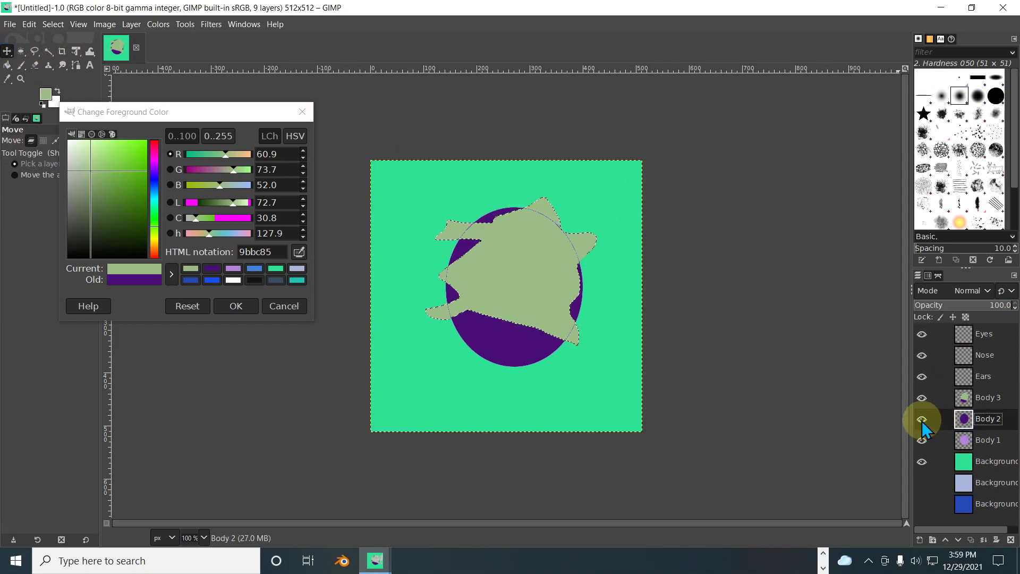
{"action": "left_click", "coordinate": [922, 440]}
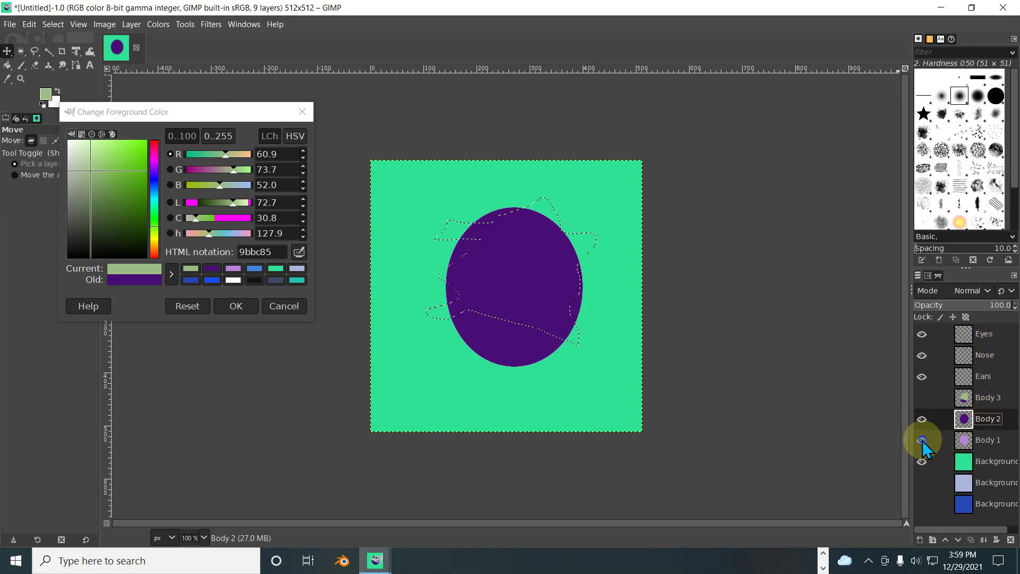
Step: On the Ears layer, draw an upright elliptical selection about 75 px wide overlapping the body's left edge
{"action": "left_click", "coordinate": [984, 376]}
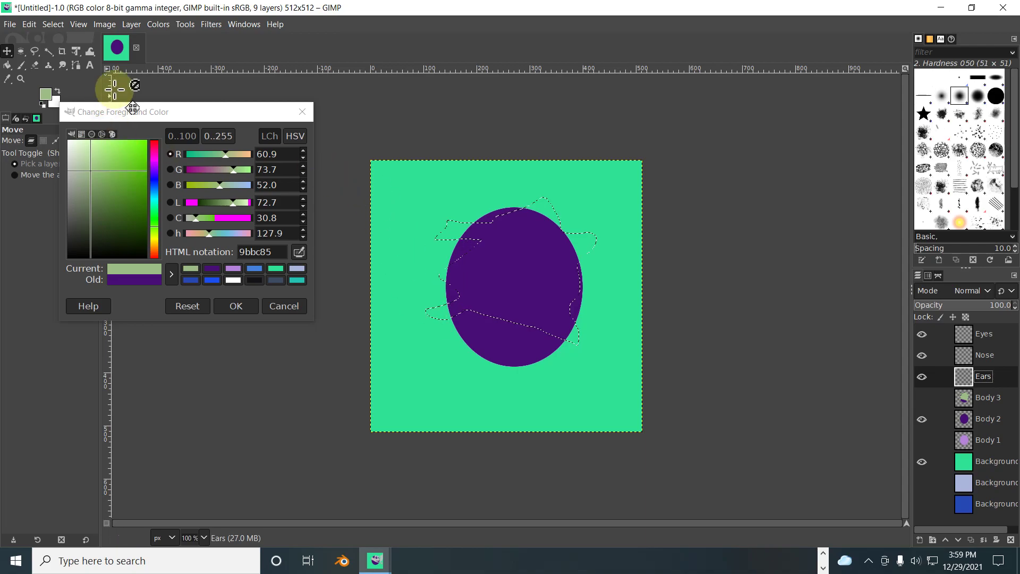
{"action": "left_click", "coordinate": [302, 111]}
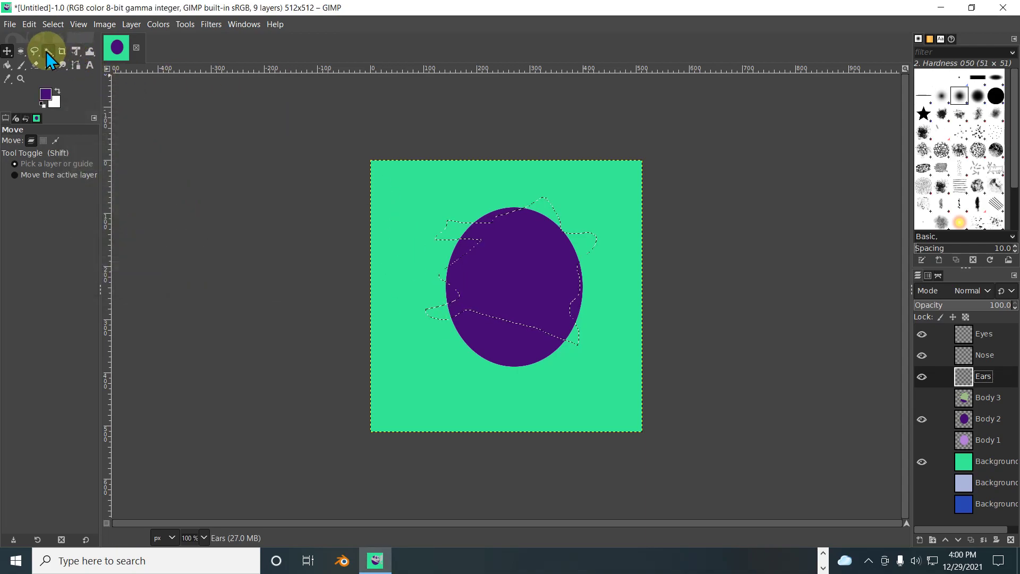
{"action": "left_click", "coordinate": [24, 52]}
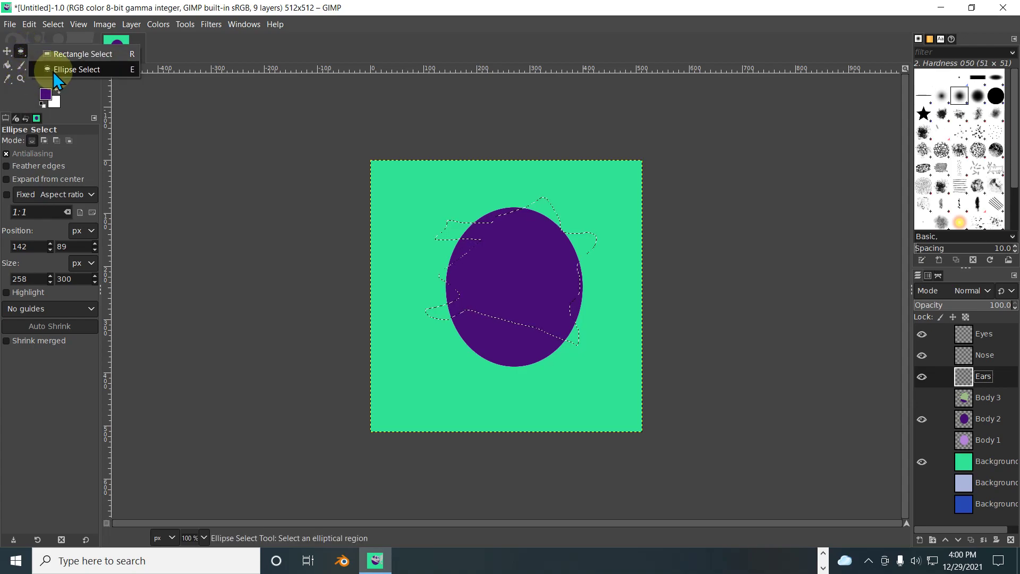
{"action": "left_click_drag", "start_coordinate": [430, 234], "coordinate": [438, 243]}
{"action": "left_click_drag", "start_coordinate": [467, 296], "coordinate": [471, 304]}
Step: Set the foreground colour to tan (d7b575) and bucket-fill the ear ellipse with it
{"action": "left_click", "coordinate": [45, 95]}
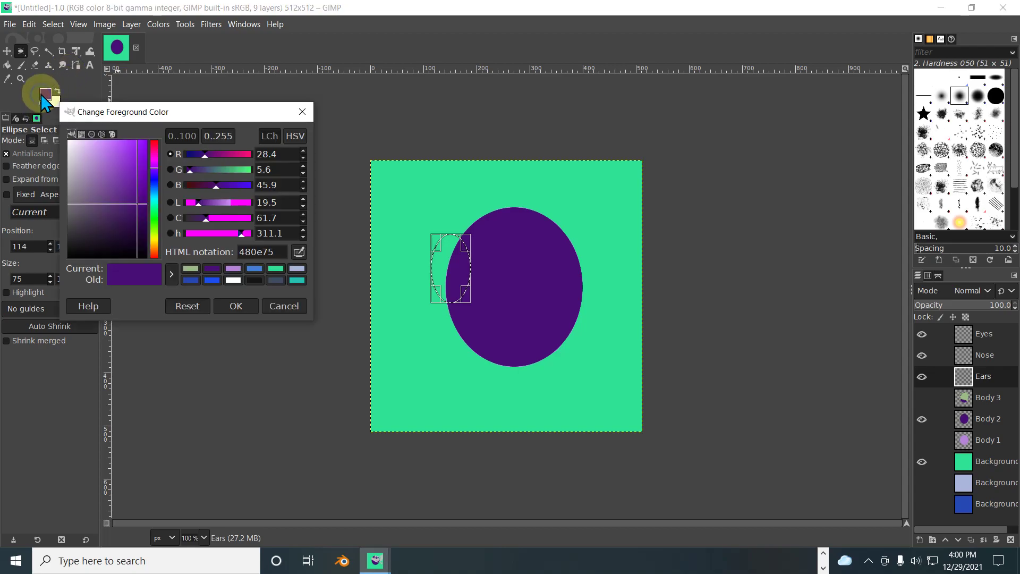
{"action": "left_click_drag", "start_coordinate": [235, 170], "coordinate": [242, 154]}
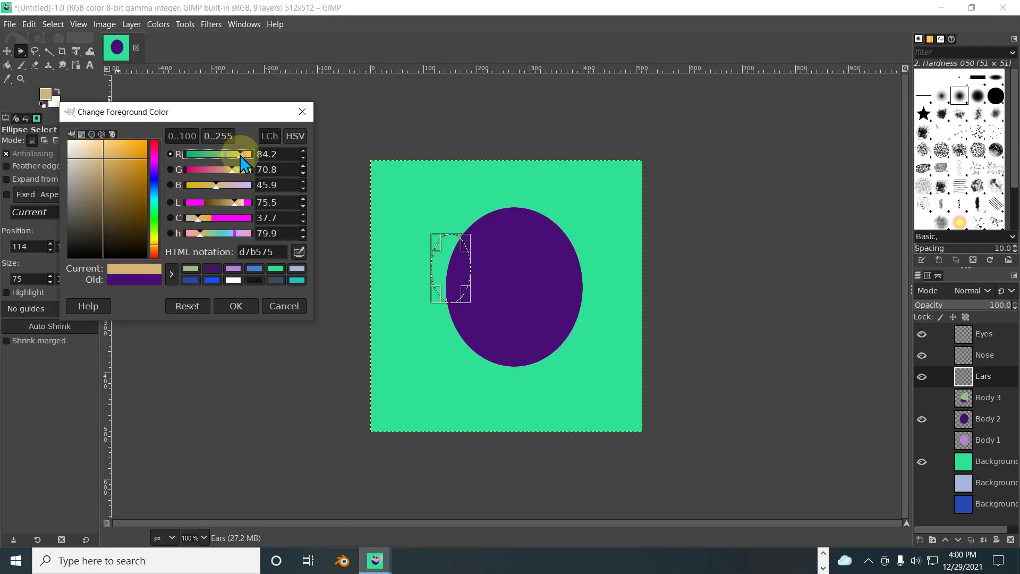
{"action": "left_click", "coordinate": [7, 65]}
{"action": "left_click", "coordinate": [436, 261]}
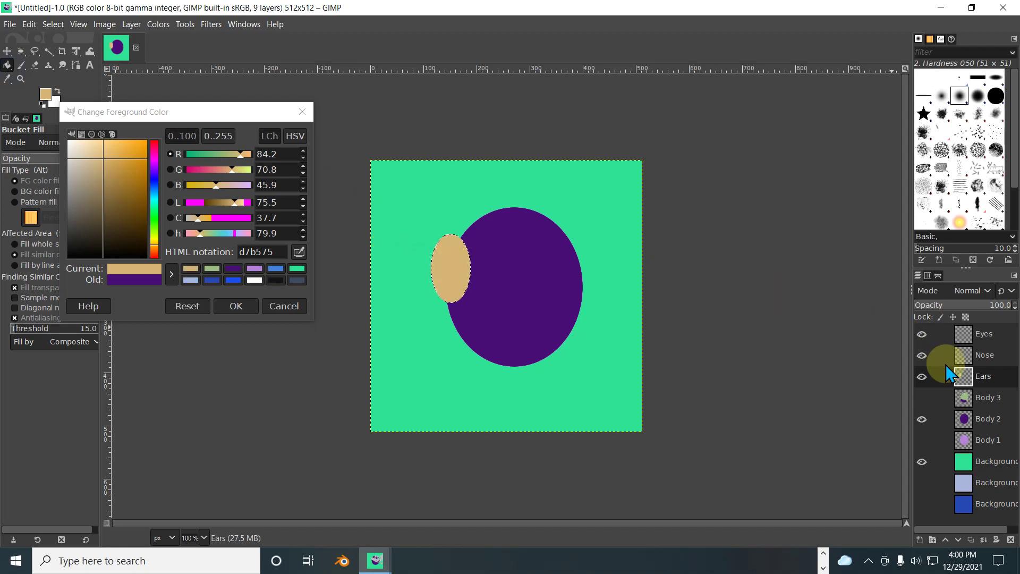
Step: Move the Ears layer beneath Body 1 and add a second tan-filled ellipse as the ear on the body's right edge
{"action": "left_click_drag", "start_coordinate": [978, 379], "coordinate": [982, 438]}
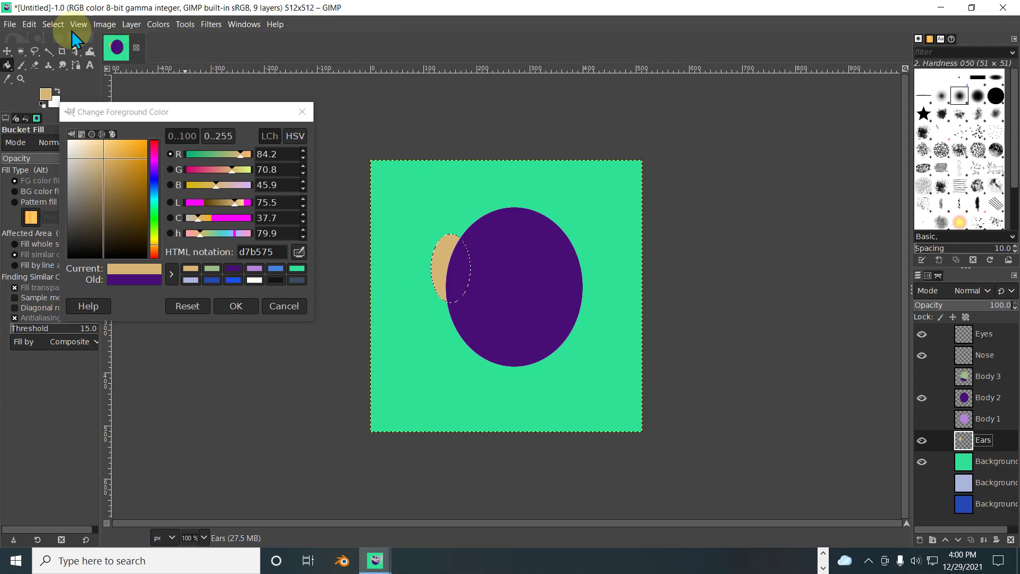
{"action": "left_click", "coordinate": [20, 51]}
{"action": "left_click_drag", "start_coordinate": [592, 233], "coordinate": [563, 295]}
{"action": "key", "text": "shift+b"}
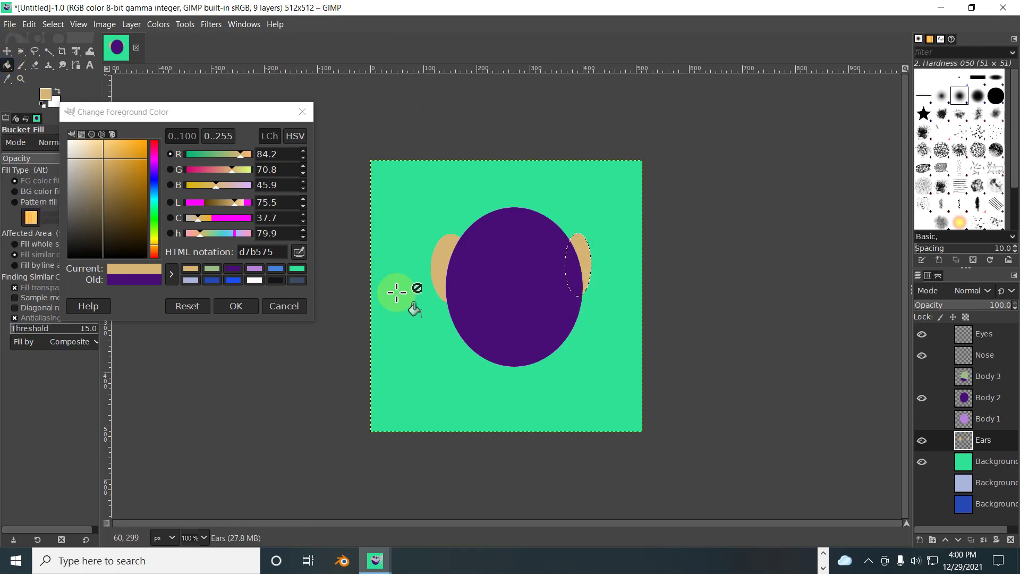
Step: Duplicate the Ears layer, naming the copy Ears 2 and the original Ears 1
{"action": "right_click", "coordinate": [984, 435]}
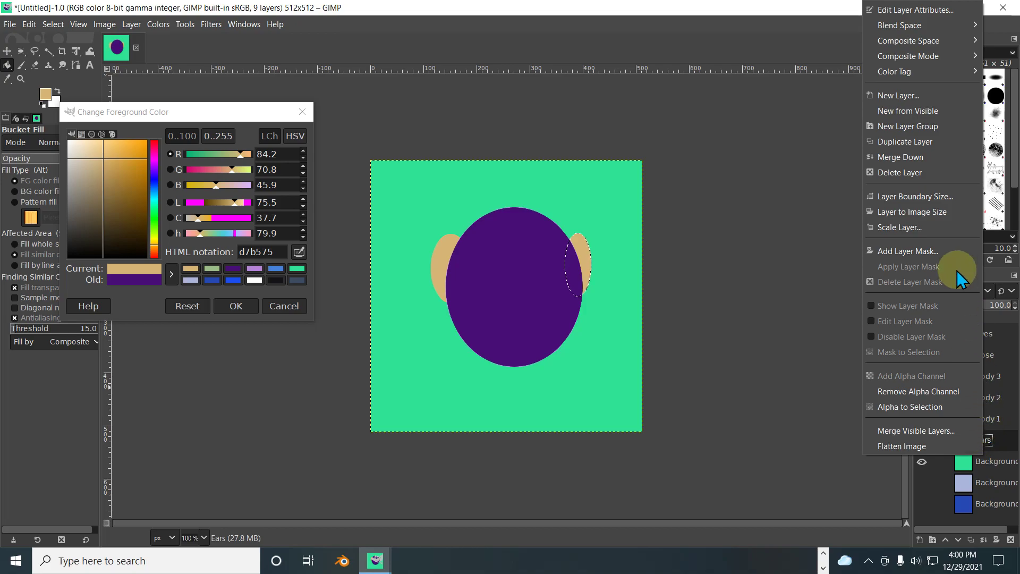
{"action": "left_click", "coordinate": [911, 142]}
{"action": "double_click", "coordinate": [984, 439]}
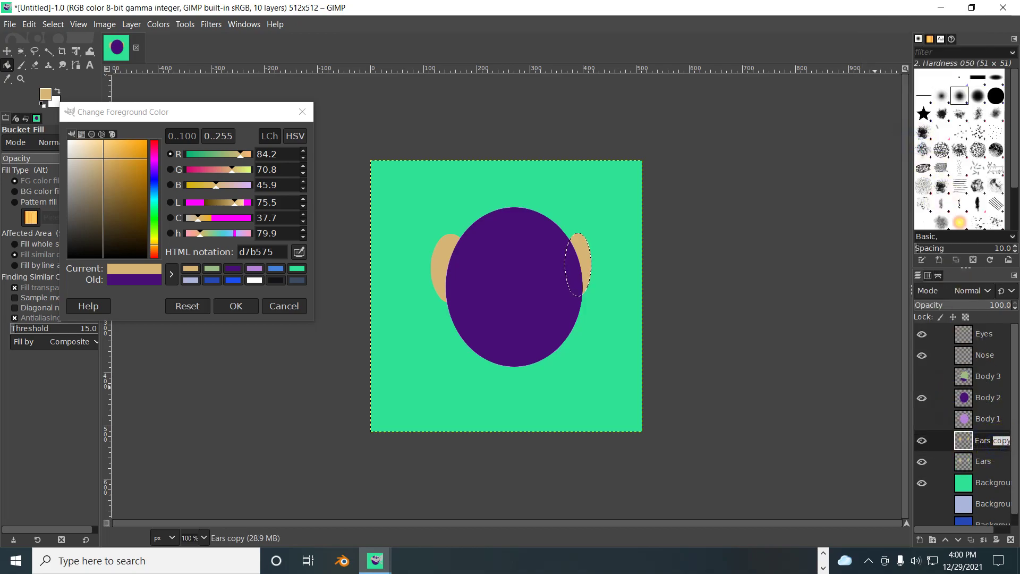
{"action": "type", "text": "2"}
{"action": "left_click", "coordinate": [1001, 464]}
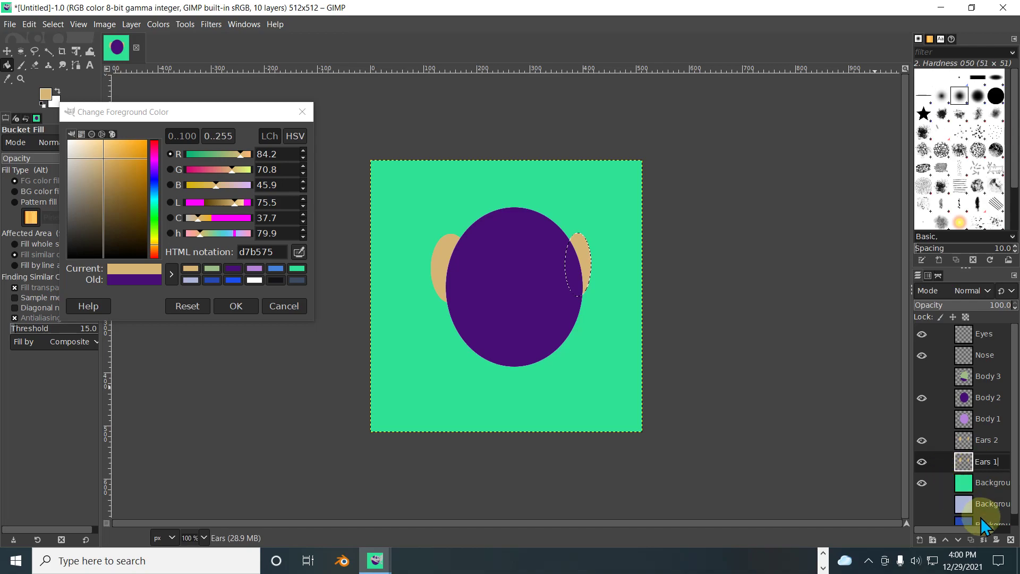
Step: On the Ears 2 layer, draw a ragged freehand selection around the left ear and fill it with tan
{"action": "left_click", "coordinate": [982, 440]}
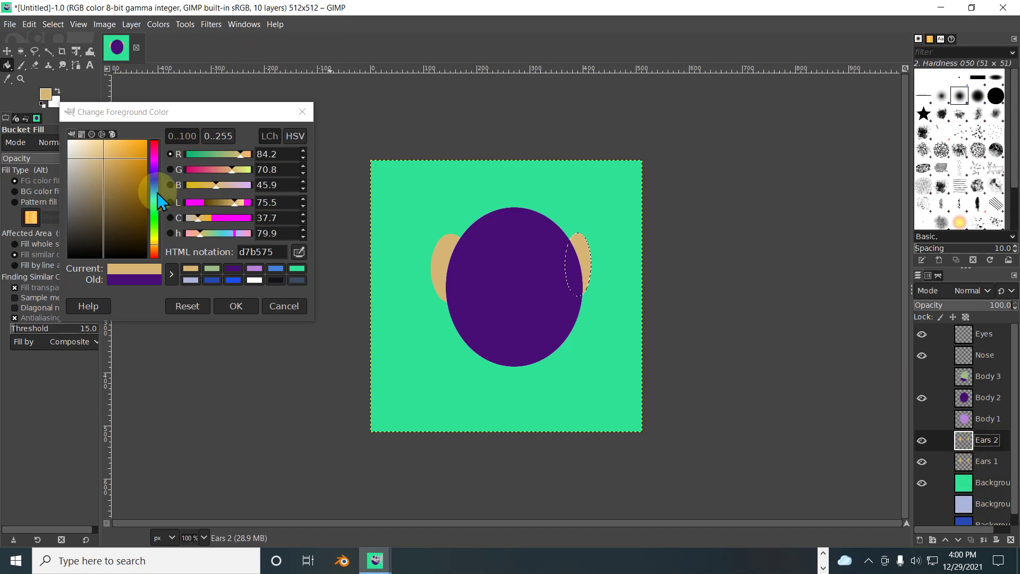
{"action": "left_click", "coordinate": [34, 52]}
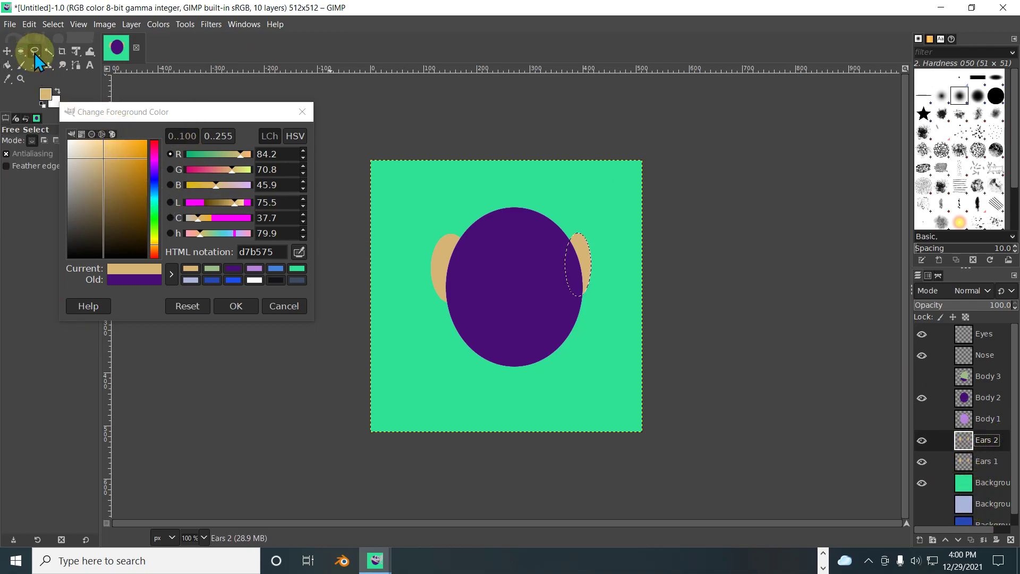
{"action": "mouse_move", "coordinate": [466, 245]}
{"action": "left_mouse_down"}
{"action": "mouse_move", "coordinate": [446, 241]}
{"action": "mouse_move", "coordinate": [426, 235]}
{"action": "mouse_move", "coordinate": [420, 257]}
{"action": "mouse_move", "coordinate": [445, 308]}
{"action": "mouse_move", "coordinate": [455, 307]}
{"action": "mouse_move", "coordinate": [468, 247]}
{"action": "mouse_move", "coordinate": [459, 227]}
{"action": "mouse_move", "coordinate": [435, 235]}
{"action": "mouse_move", "coordinate": [467, 244]}
{"action": "left_mouse_up"}
{"action": "key", "text": "Return"}
{"action": "left_click", "coordinate": [7, 65]}
{"action": "left_click", "coordinate": [447, 236]}
{"action": "left_click", "coordinate": [437, 239]}
{"action": "left_click", "coordinate": [455, 228]}
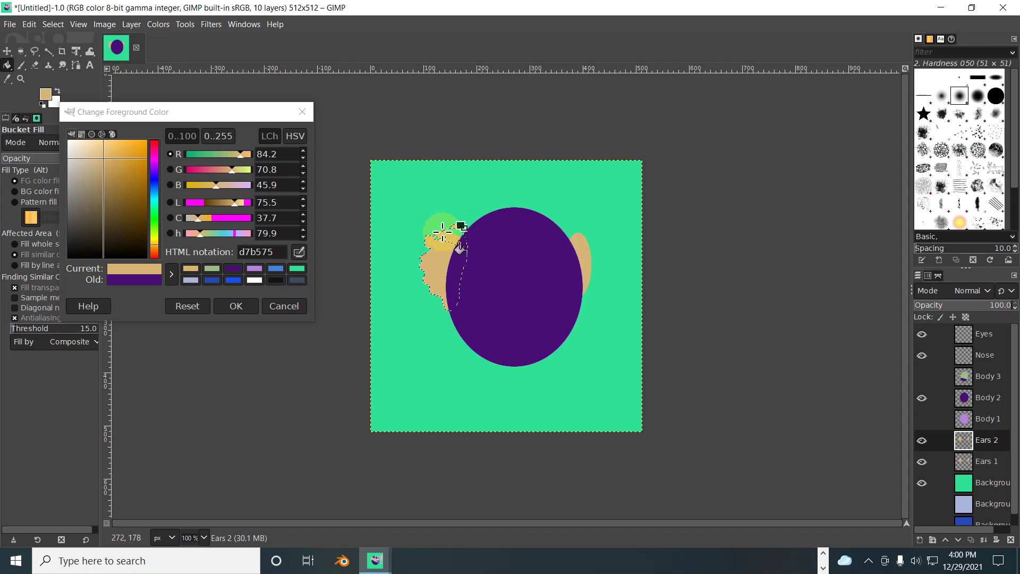
Step: On the Ears 2 layer, draw a ragged freehand selection around the right ear and fill it with tan
{"action": "left_click", "coordinate": [32, 47]}
{"action": "mouse_move", "coordinate": [579, 219]}
{"action": "left_mouse_down"}
{"action": "mouse_move", "coordinate": [569, 239]}
{"action": "mouse_move", "coordinate": [573, 287]}
{"action": "left_mouse_up"}
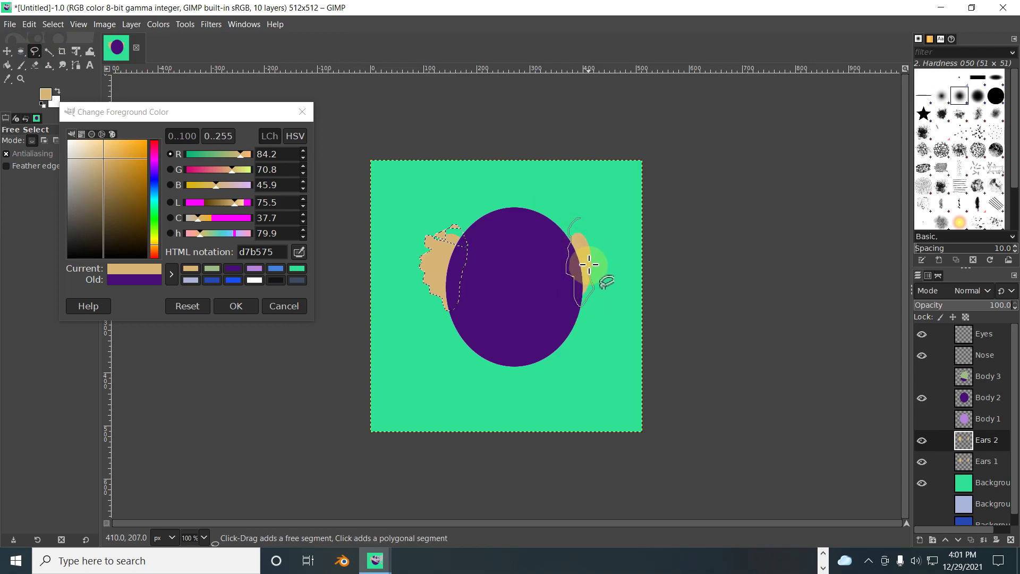
{"action": "left_click_drag", "start_coordinate": [583, 219], "coordinate": [583, 219]}
{"action": "key", "text": "Return"}
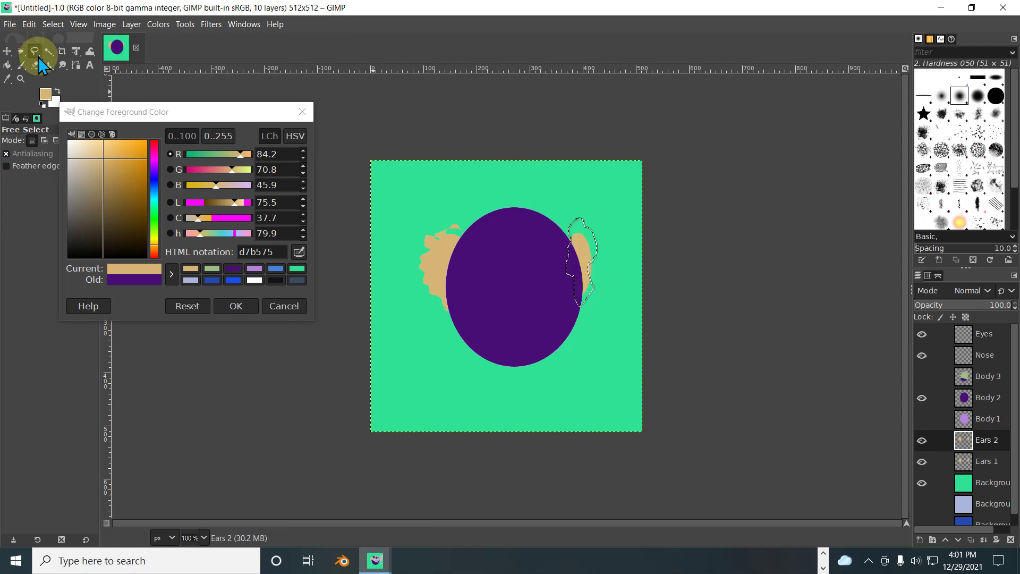
{"action": "left_click", "coordinate": [7, 64]}
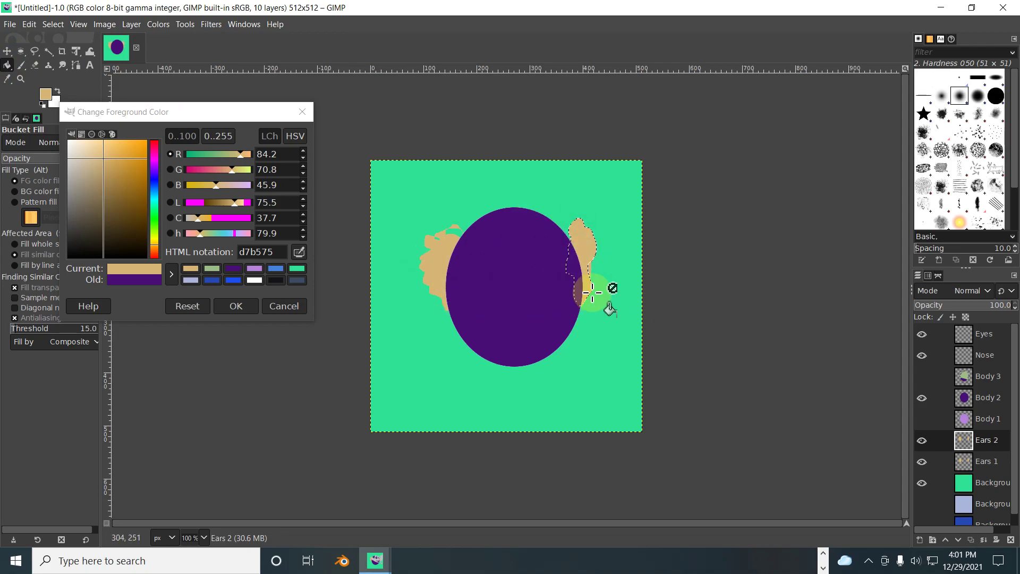
Step: Add a new transparent 512 x 512 px layer named Ears 3 above Ears 2
{"action": "right_click", "coordinate": [992, 437]}
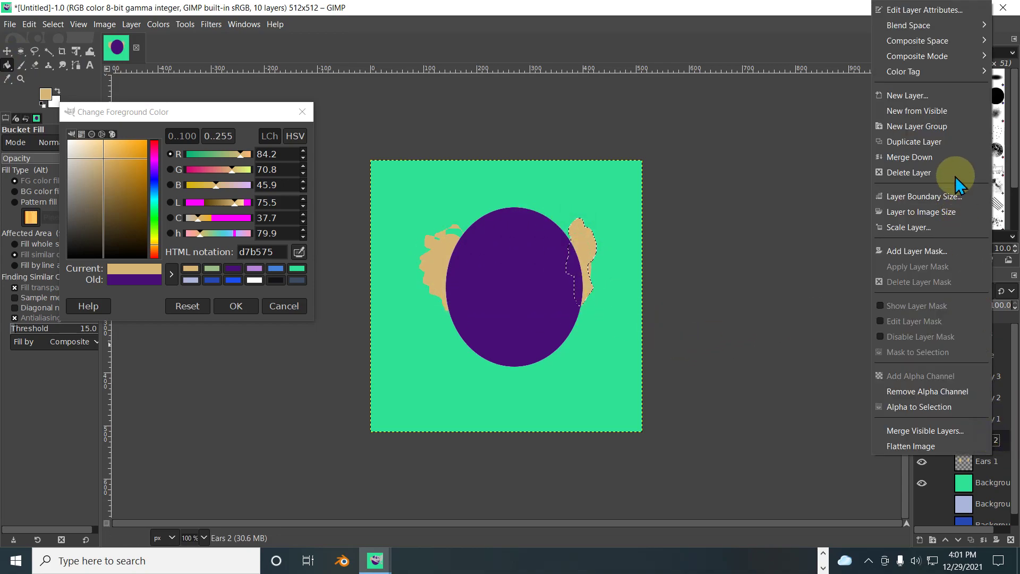
{"action": "left_click", "coordinate": [922, 96]}
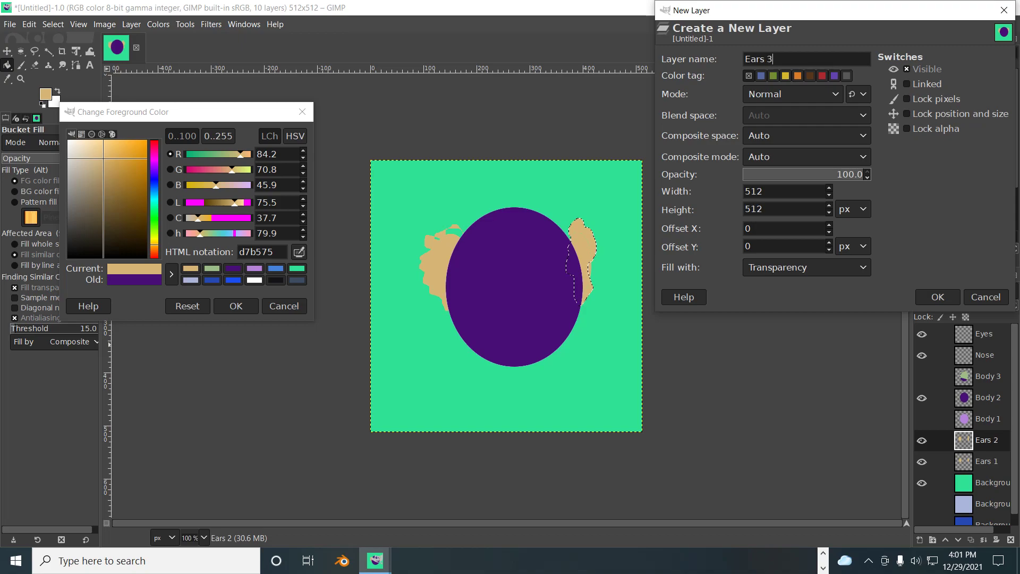
{"action": "left_click", "coordinate": [932, 293]}
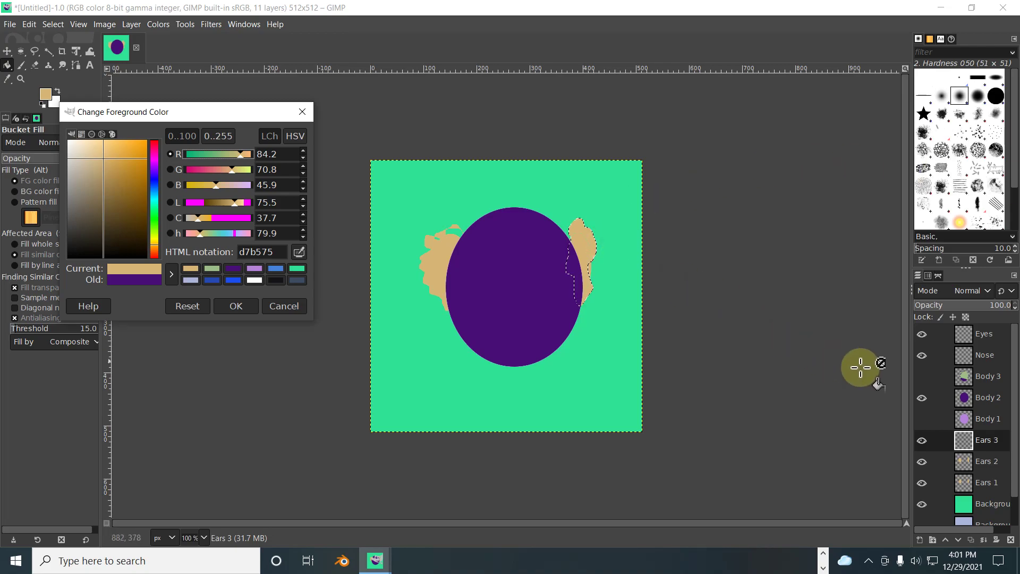
Step: Choose the rectangle selection tool and set the foreground colour to magenta (c640a1)
{"action": "left_click", "coordinate": [21, 52]}
{"action": "left_click", "coordinate": [53, 54]}
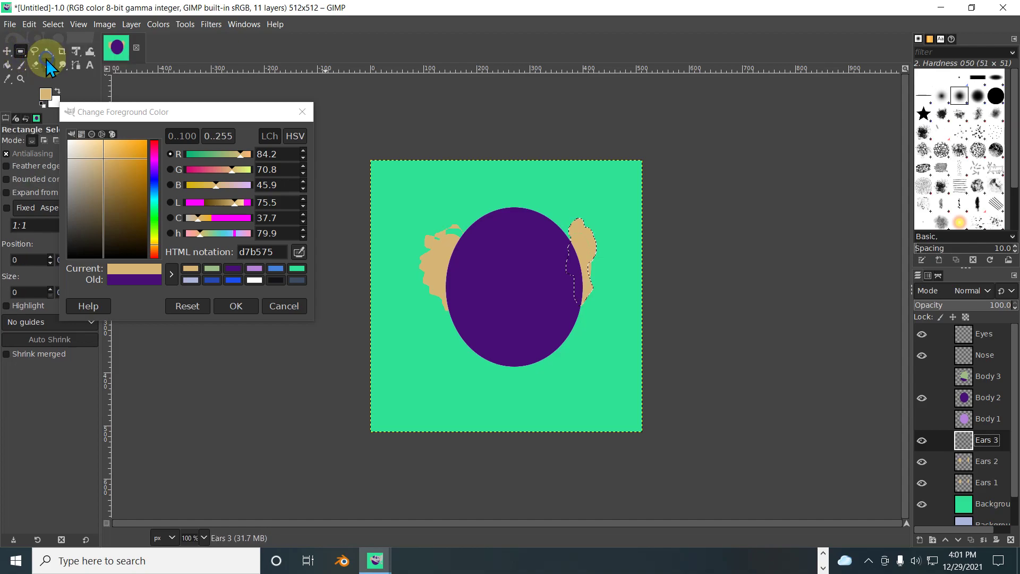
{"action": "left_click", "coordinate": [111, 185]}
{"action": "left_click_drag", "start_coordinate": [201, 217], "coordinate": [232, 218]}
{"action": "left_click_drag", "start_coordinate": [159, 159], "coordinate": [155, 143]}
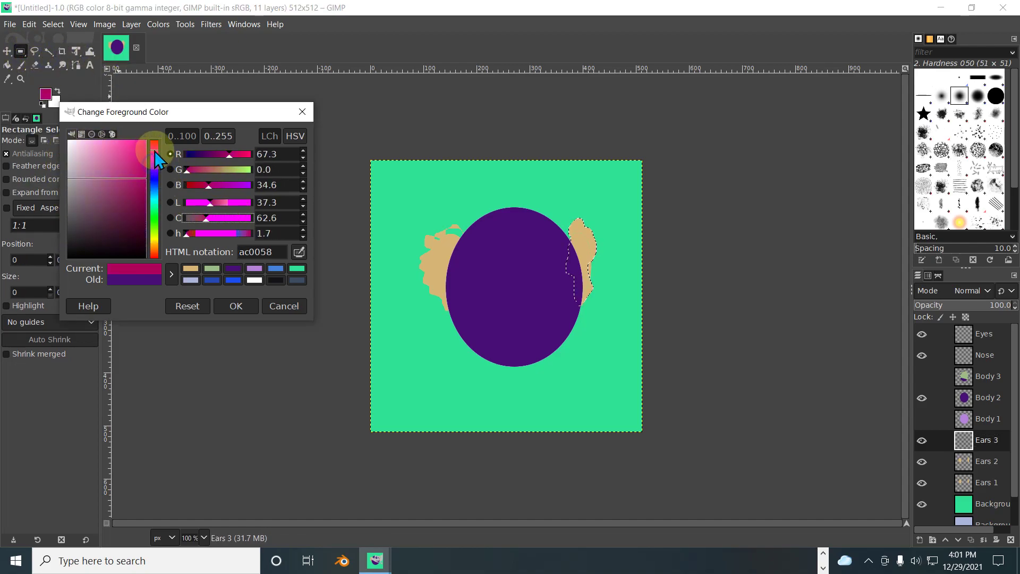
{"action": "left_click", "coordinate": [122, 166]}
Step: On the Ears 3 layer, select a rectangle about 79 px wide over the left ear and bucket-fill it with magenta
{"action": "left_click_drag", "start_coordinate": [425, 214], "coordinate": [467, 281]}
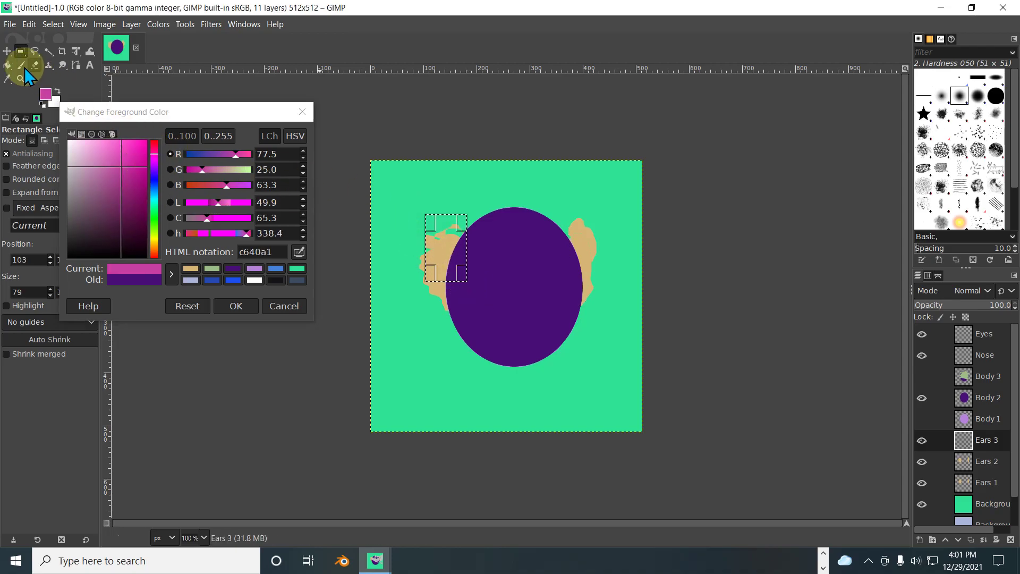
{"action": "left_click", "coordinate": [7, 65]}
{"action": "left_click", "coordinate": [453, 250]}
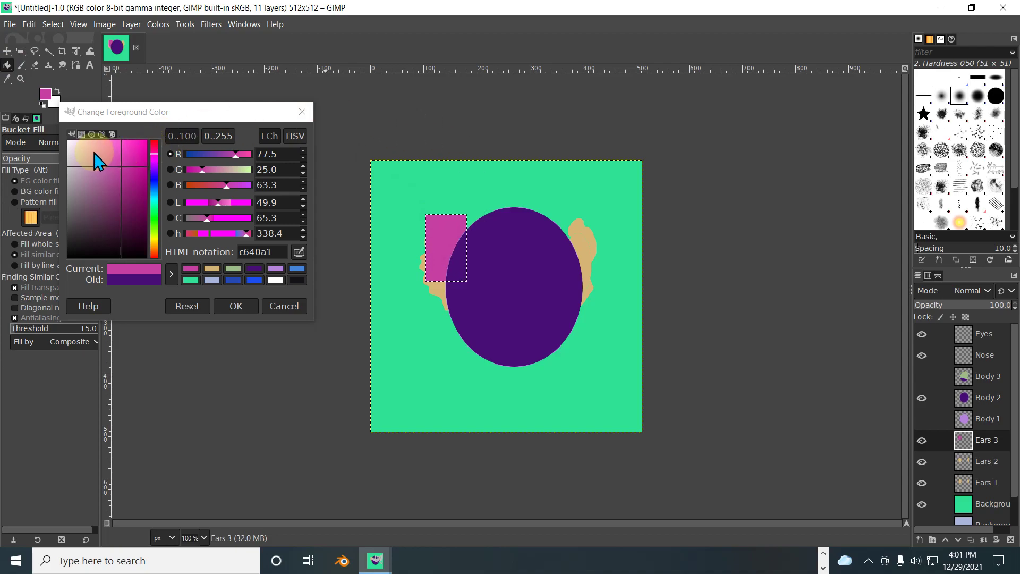
{"action": "left_click", "coordinate": [35, 51]}
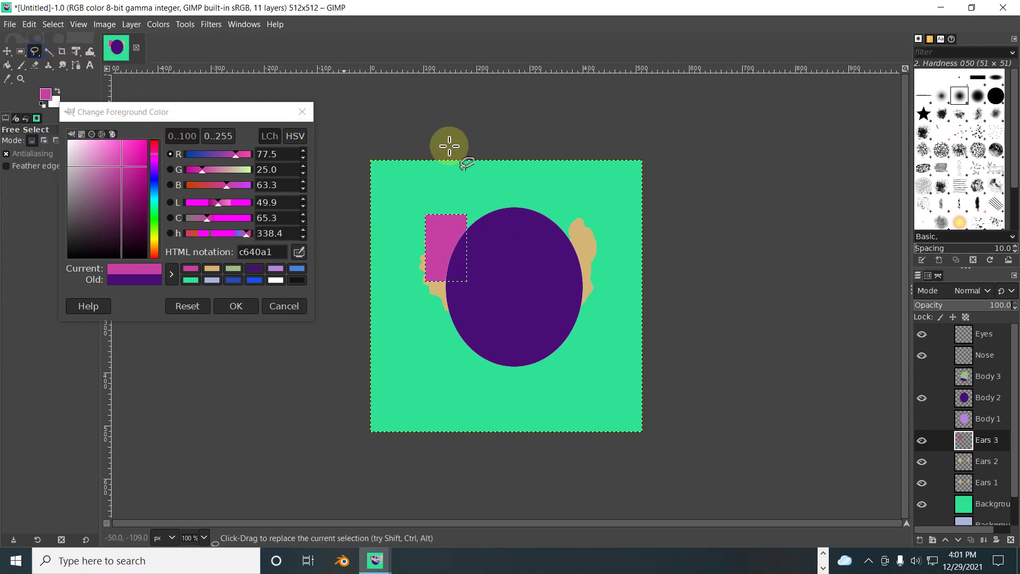
{"action": "mouse_move", "coordinate": [552, 205]}
{"action": "left_mouse_down"}
{"action": "mouse_move", "coordinate": [597, 335]}
{"action": "mouse_move", "coordinate": [605, 316]}
{"action": "mouse_move", "coordinate": [585, 205]}
{"action": "mouse_move", "coordinate": [572, 194]}
{"action": "left_mouse_up"}
{"action": "key", "text": "ctrl+z"}
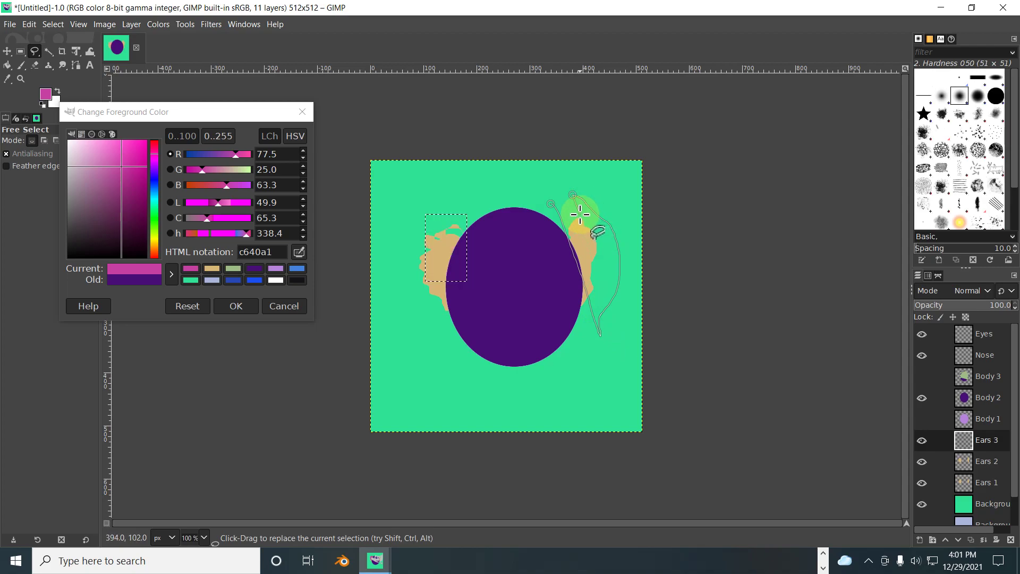
{"action": "key", "text": "ctrl+y"}
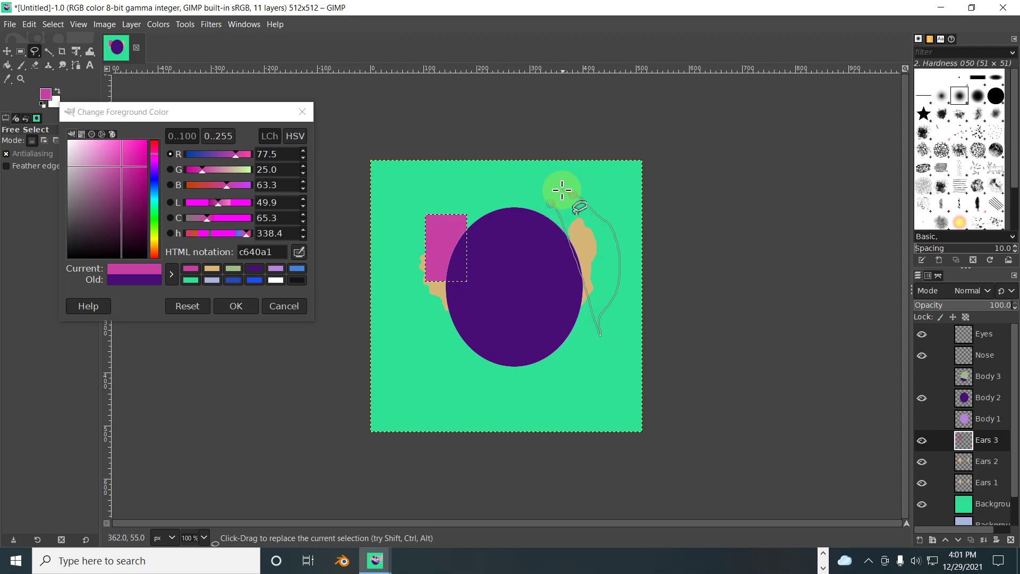
{"action": "right_click", "coordinate": [563, 198]}
{"action": "key", "text": "Escape"}
{"action": "key", "text": "Escape"}
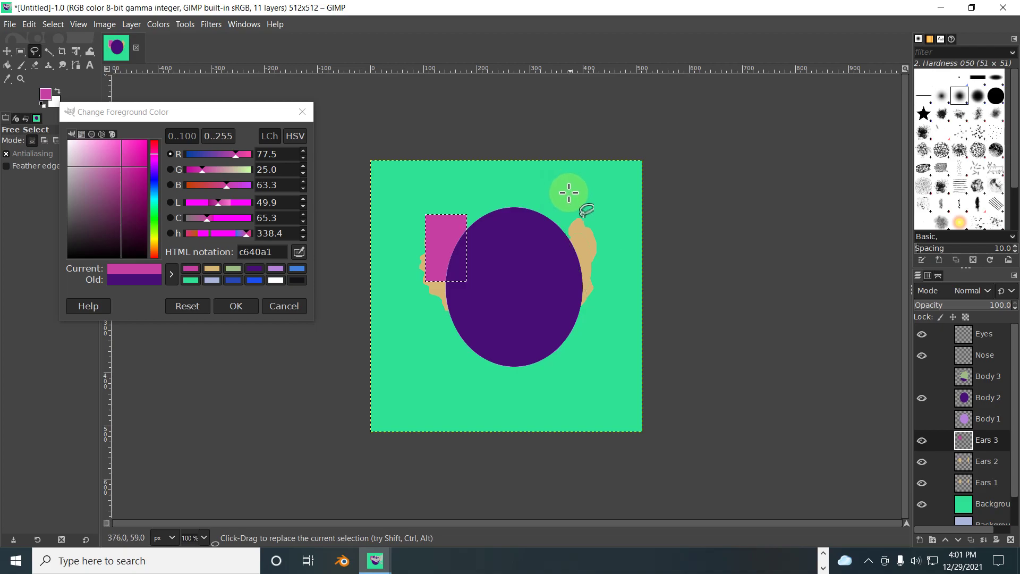
Step: Draw a large freehand ear selection overlapping the body's right edge on Ears 3 and fill it with magenta
{"action": "mouse_move", "coordinate": [563, 200]}
{"action": "left_mouse_down"}
{"action": "mouse_move", "coordinate": [537, 250]}
{"action": "mouse_move", "coordinate": [565, 325]}
{"action": "mouse_move", "coordinate": [629, 235]}
{"action": "left_mouse_up"}
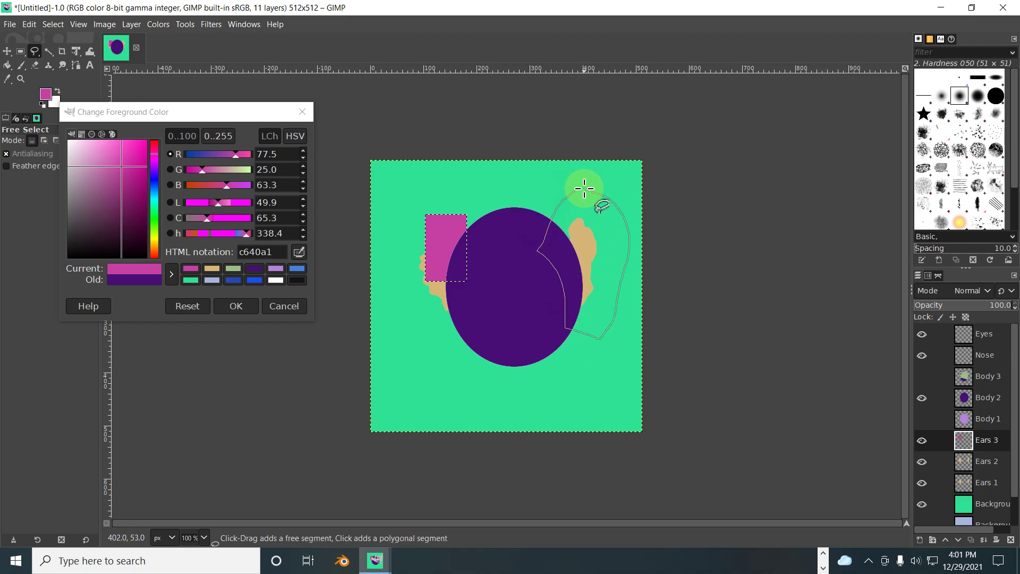
{"action": "left_click", "coordinate": [574, 192]}
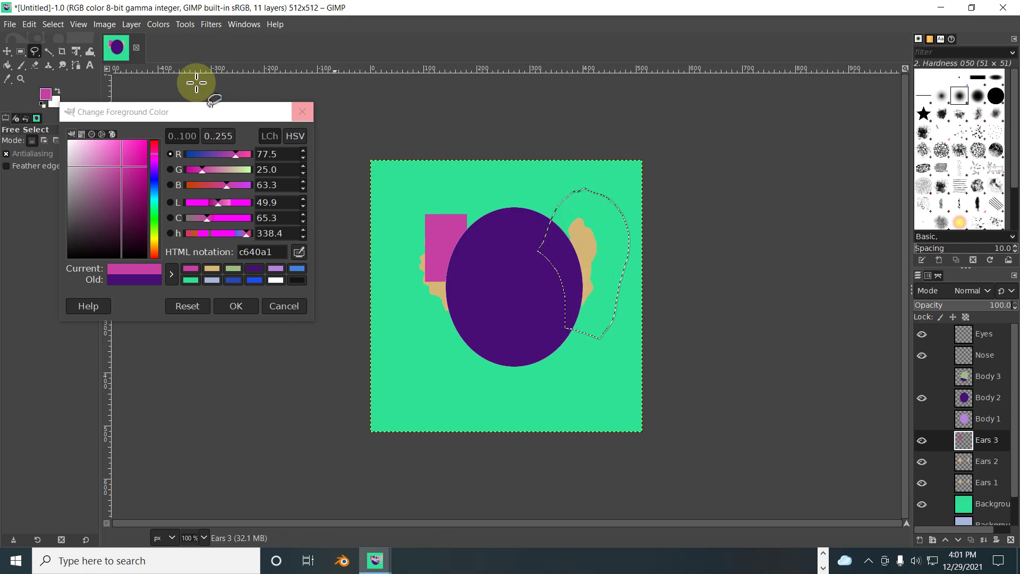
{"action": "left_click", "coordinate": [8, 65]}
{"action": "left_click", "coordinate": [584, 211]}
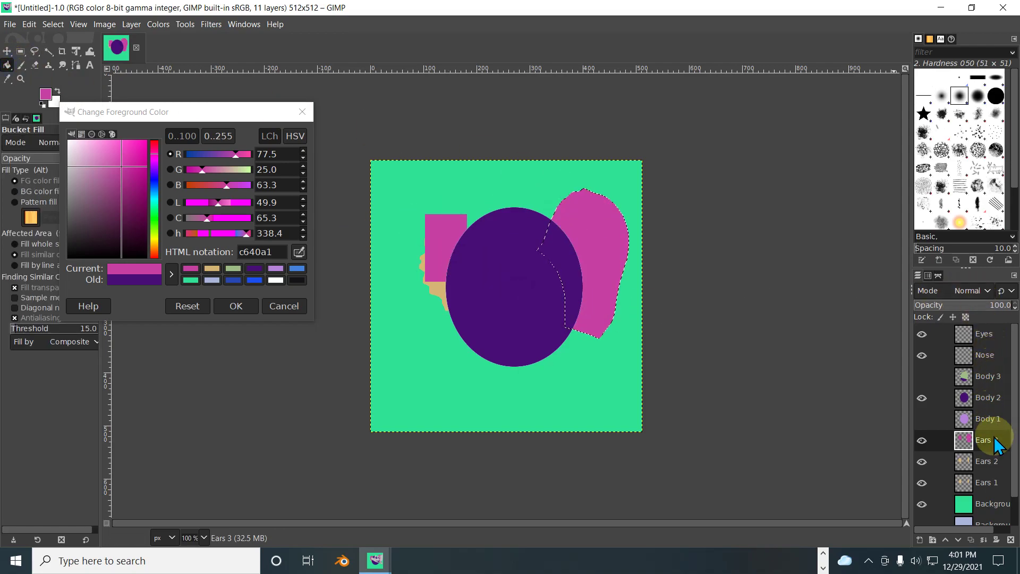
Step: Hide the Ears 1 and Ears 2 layers
{"action": "left_click", "coordinate": [986, 355]}
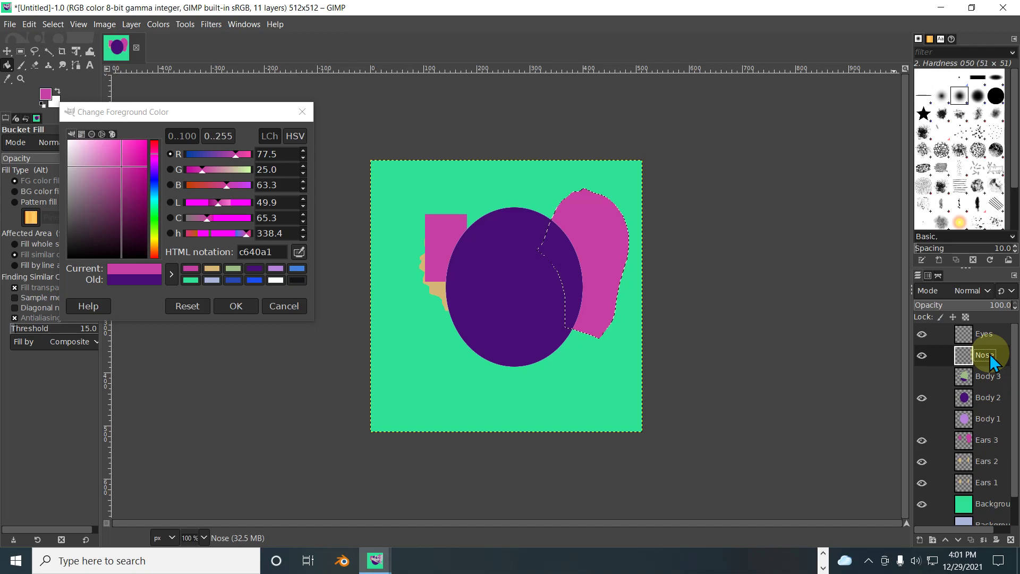
{"action": "left_click", "coordinate": [922, 484]}
{"action": "left_click", "coordinate": [977, 441]}
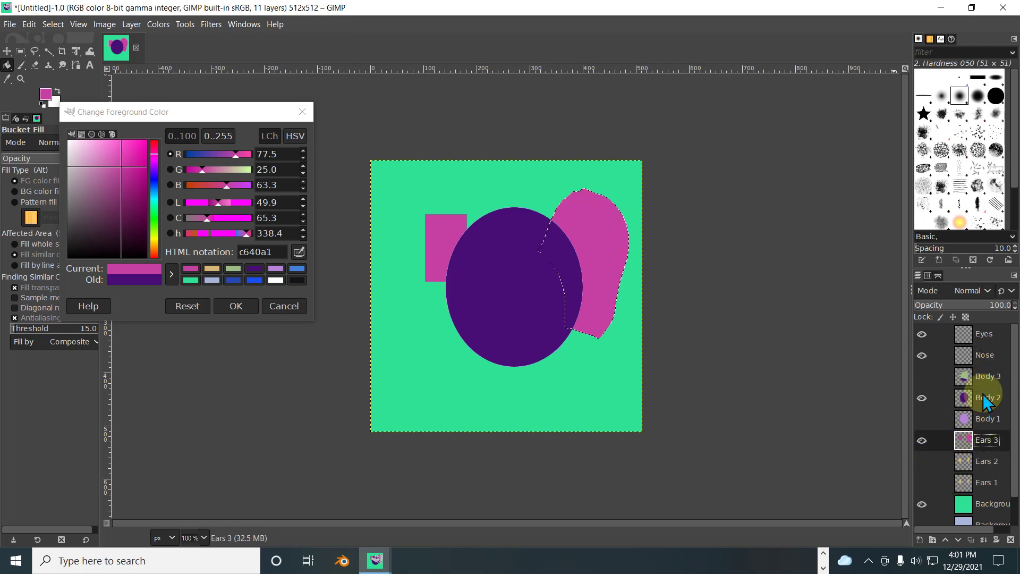
Step: On the Nose layer, draw a closed freehand selection shaped like a nose in the middle of the body
{"action": "left_click", "coordinate": [986, 355]}
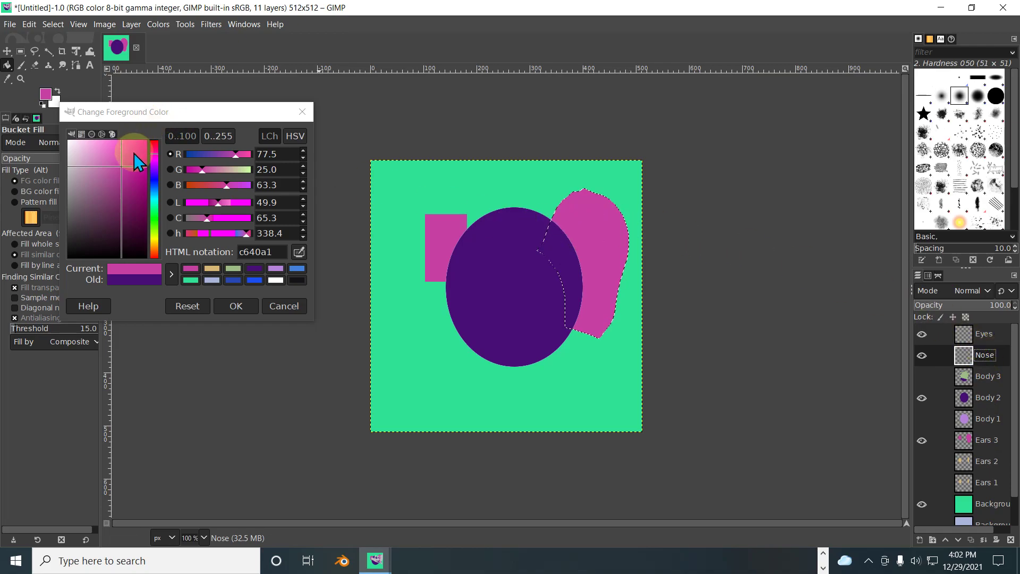
{"action": "left_click", "coordinate": [35, 51]}
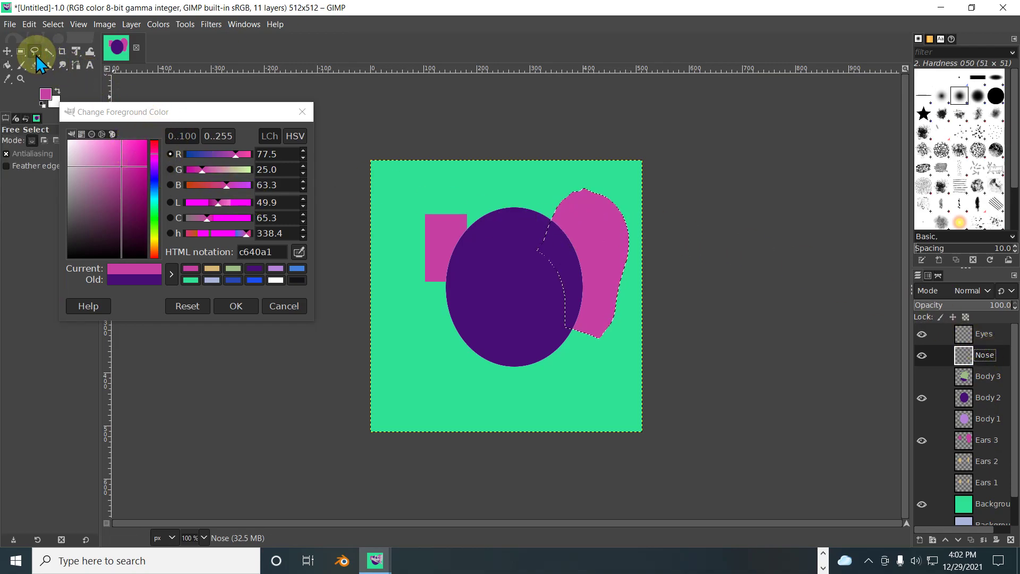
{"action": "left_click", "coordinate": [536, 295]}
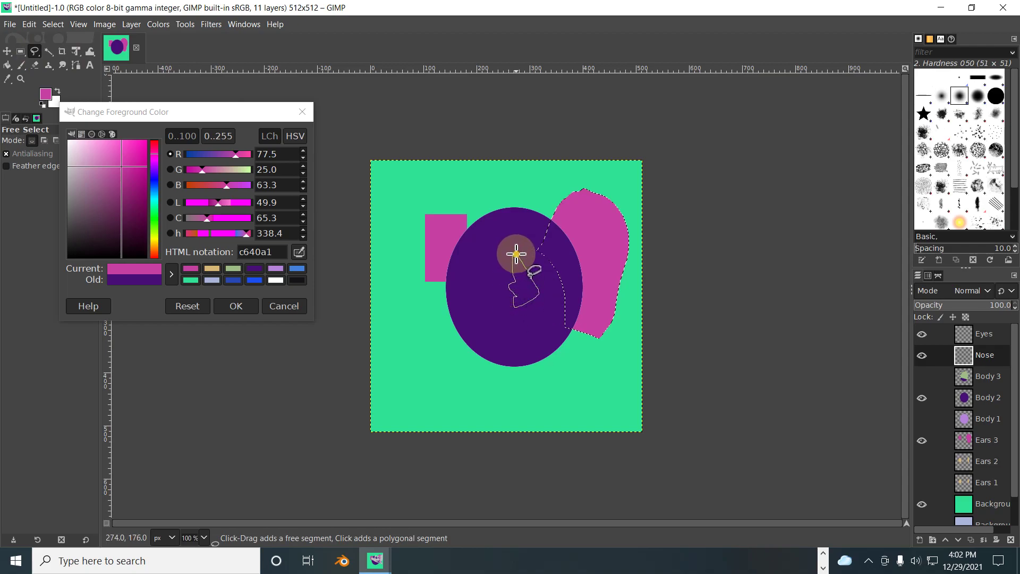
{"action": "left_click", "coordinate": [516, 254]}
{"action": "key", "text": "Return"}
Step: Set the foreground colour to pale yellow-green (d2d8a4) and bucket-fill the nose selection with it
{"action": "left_click", "coordinate": [88, 211]}
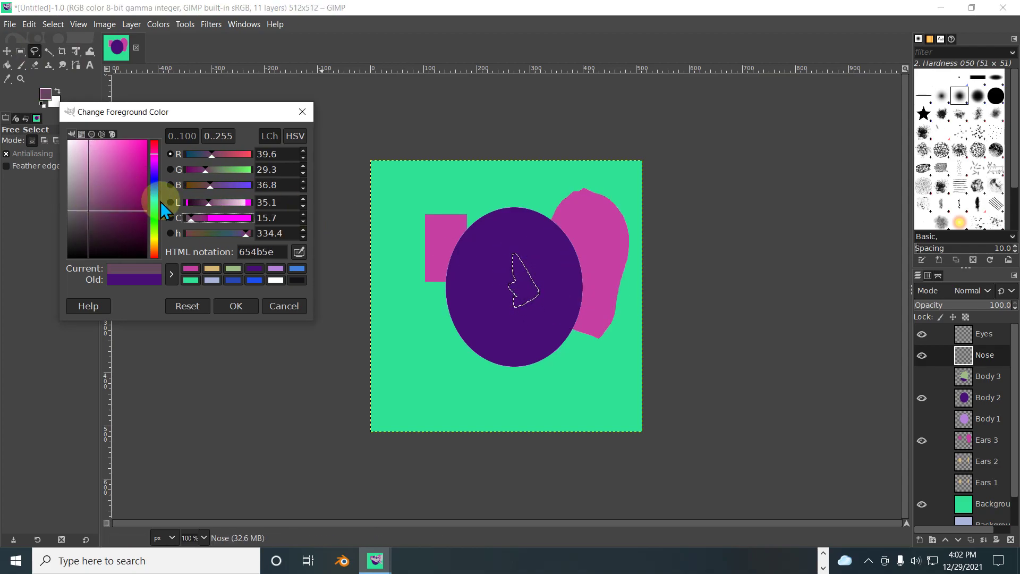
{"action": "left_click_drag", "start_coordinate": [154, 162], "coordinate": [154, 205]}
{"action": "left_click", "coordinate": [85, 195]}
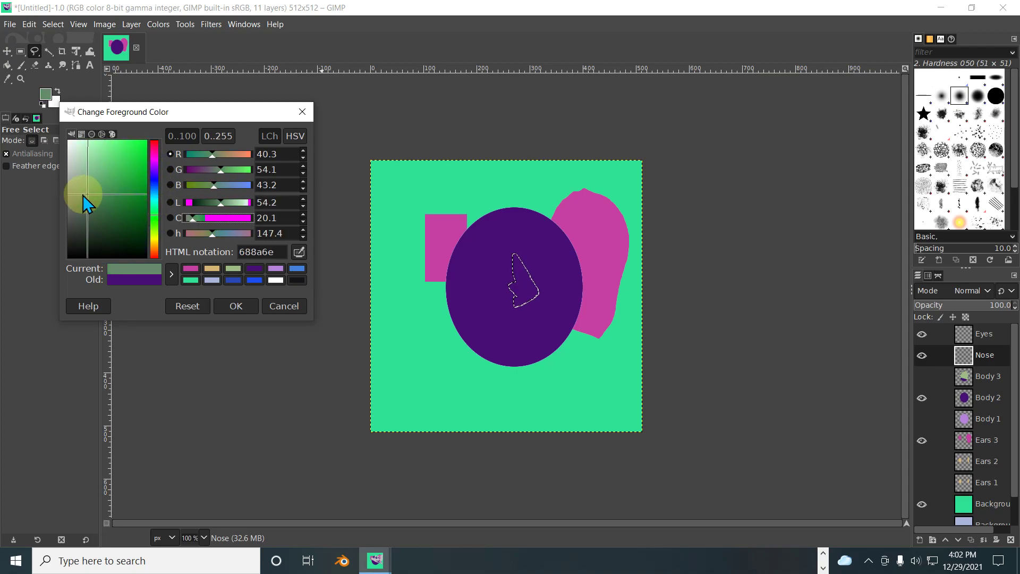
{"action": "left_click_drag", "start_coordinate": [156, 227], "coordinate": [154, 239]}
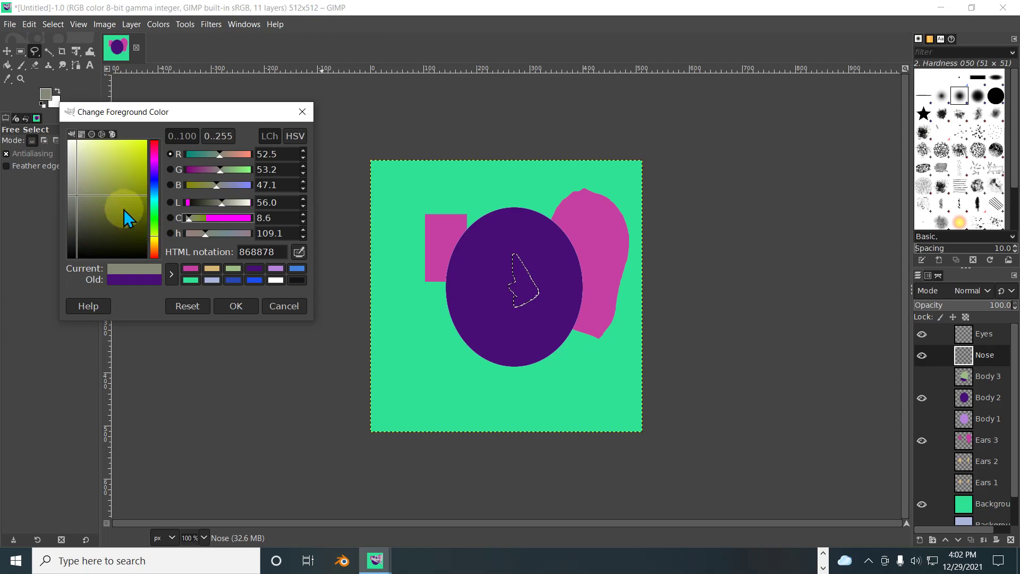
{"action": "left_click", "coordinate": [88, 159]}
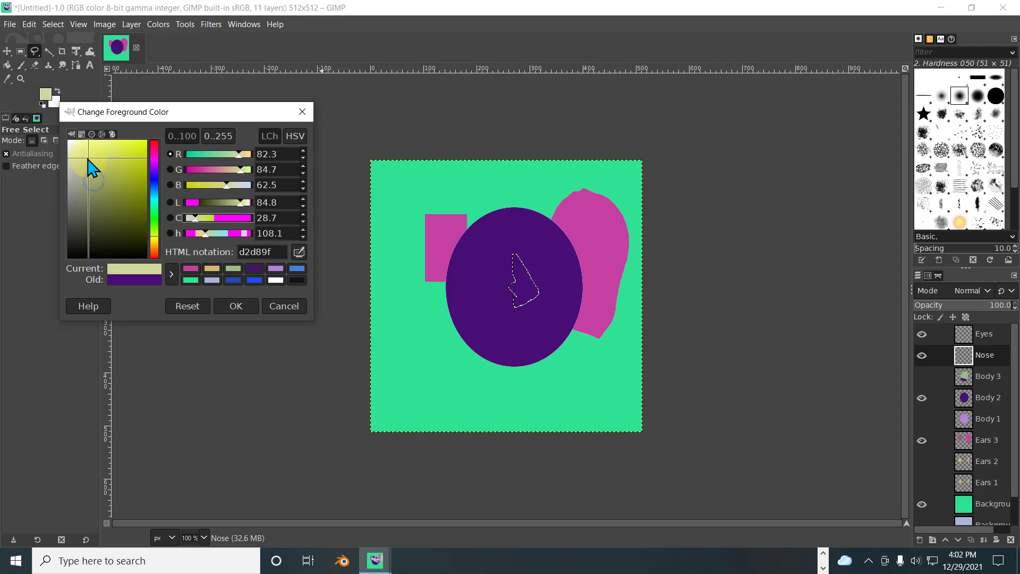
{"action": "left_click", "coordinate": [8, 65]}
{"action": "left_click", "coordinate": [527, 290]}
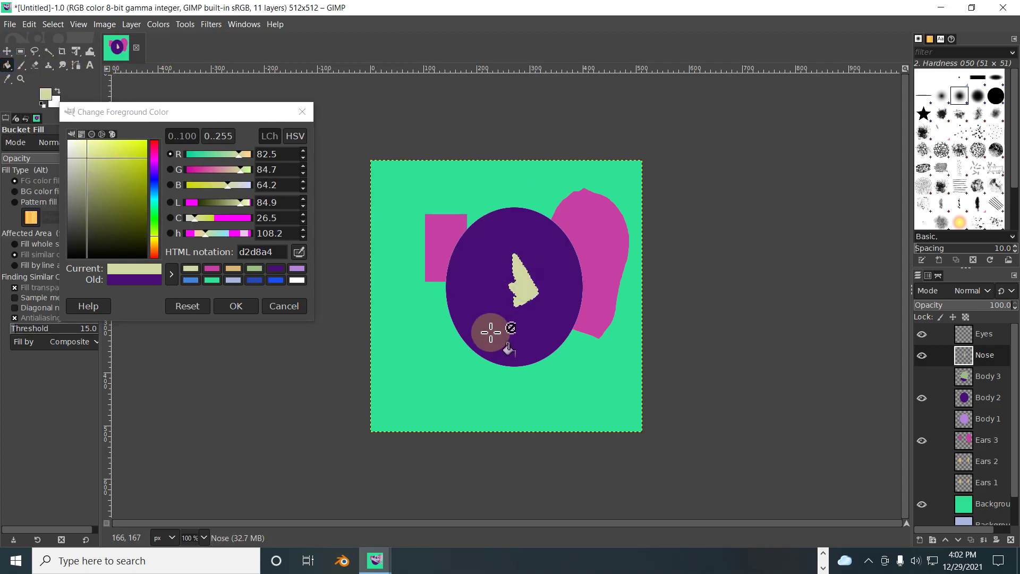
Step: Add a new transparent layer named Nose 2 and rename the original Nose layer as Nose 1
{"action": "right_click", "coordinate": [980, 358]}
{"action": "left_click", "coordinate": [914, 95]}
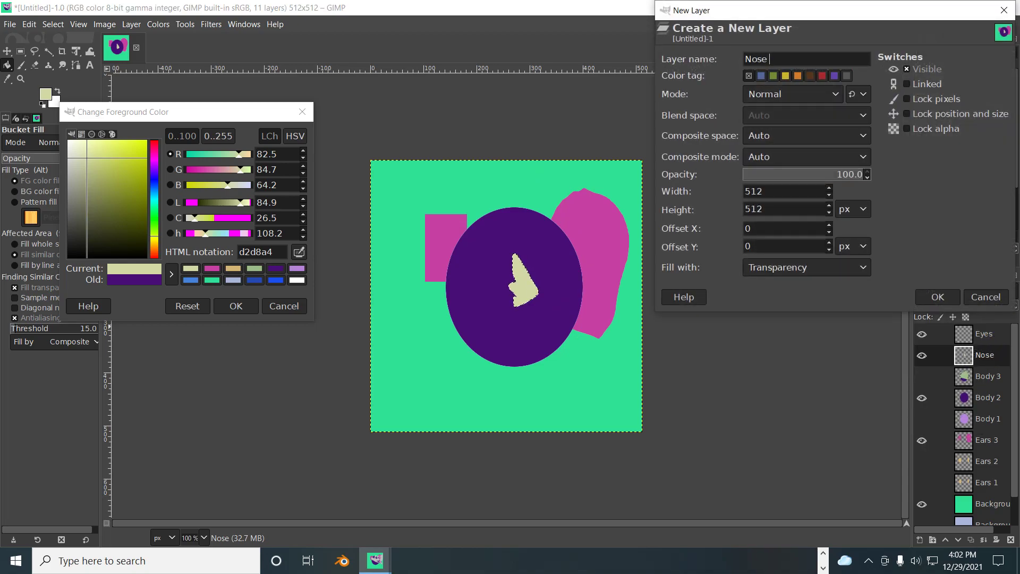
{"action": "key", "text": "Return"}
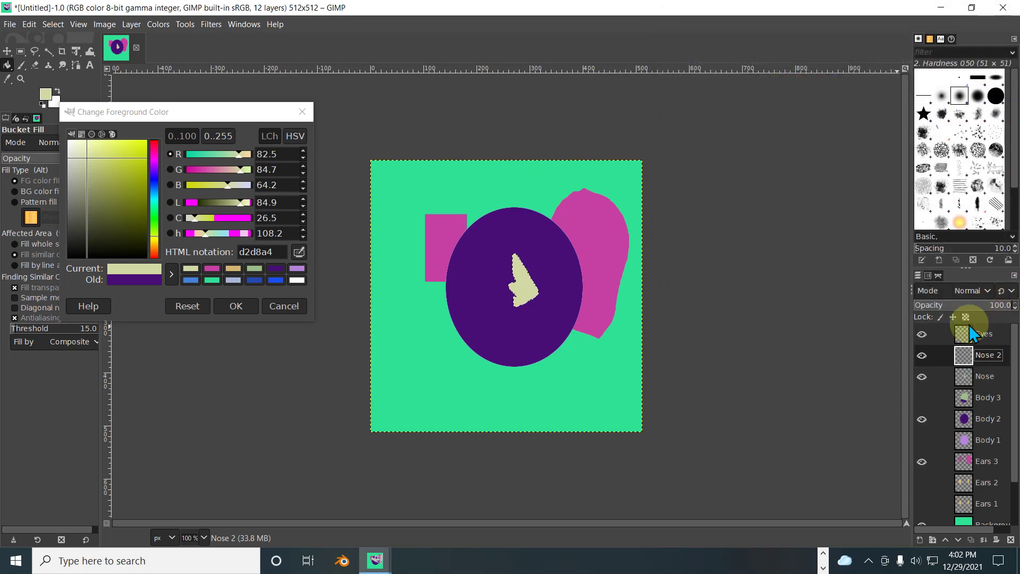
{"action": "double_click", "coordinate": [994, 376]}
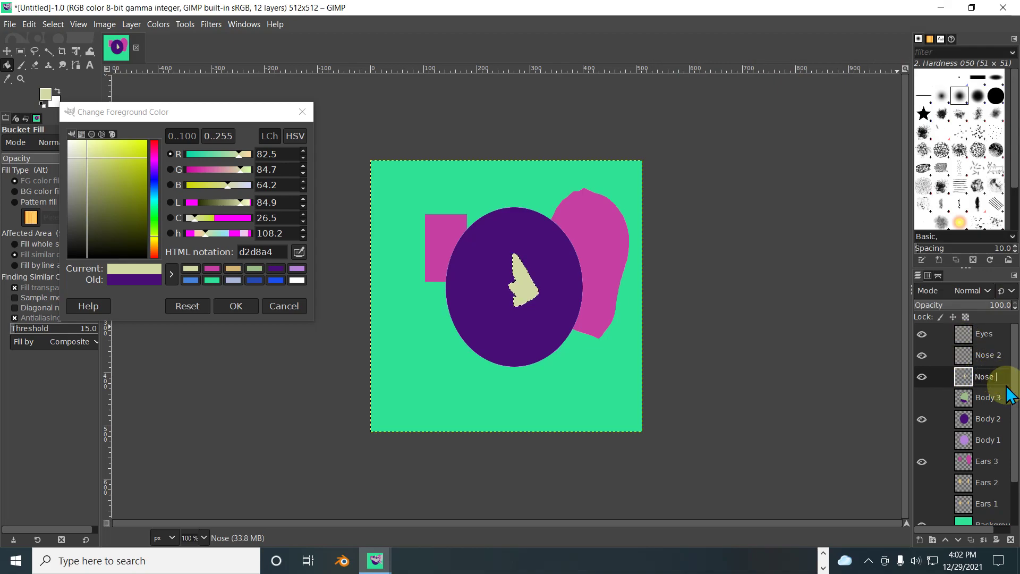
{"action": "left_click", "coordinate": [985, 355]}
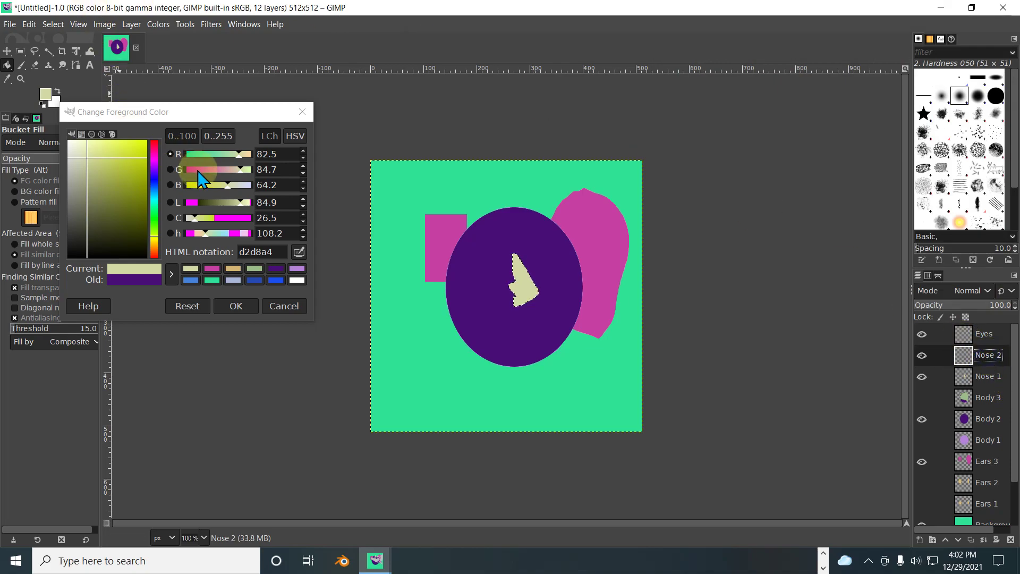
Step: Set the foreground colour to gold (c1a234) and fill the nose selection with it on the Nose 2 layer
{"action": "left_click_drag", "start_coordinate": [141, 241], "coordinate": [122, 219]}
{"action": "left_click_drag", "start_coordinate": [214, 202], "coordinate": [223, 202]}
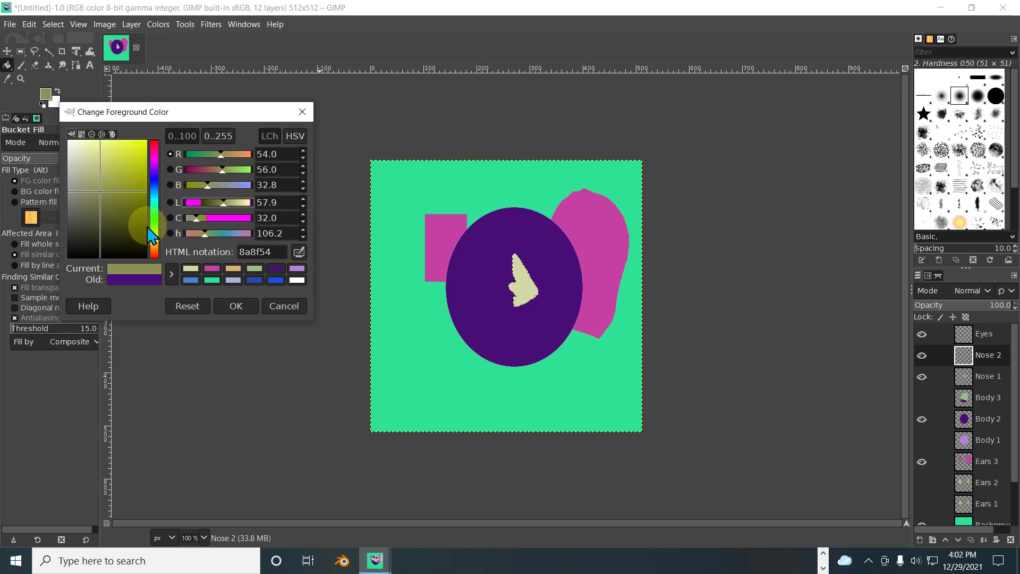
{"action": "left_click_drag", "start_coordinate": [149, 229], "coordinate": [151, 235]}
{"action": "left_click", "coordinate": [125, 169]}
{"action": "left_click_drag", "start_coordinate": [125, 169], "coordinate": [126, 169]}
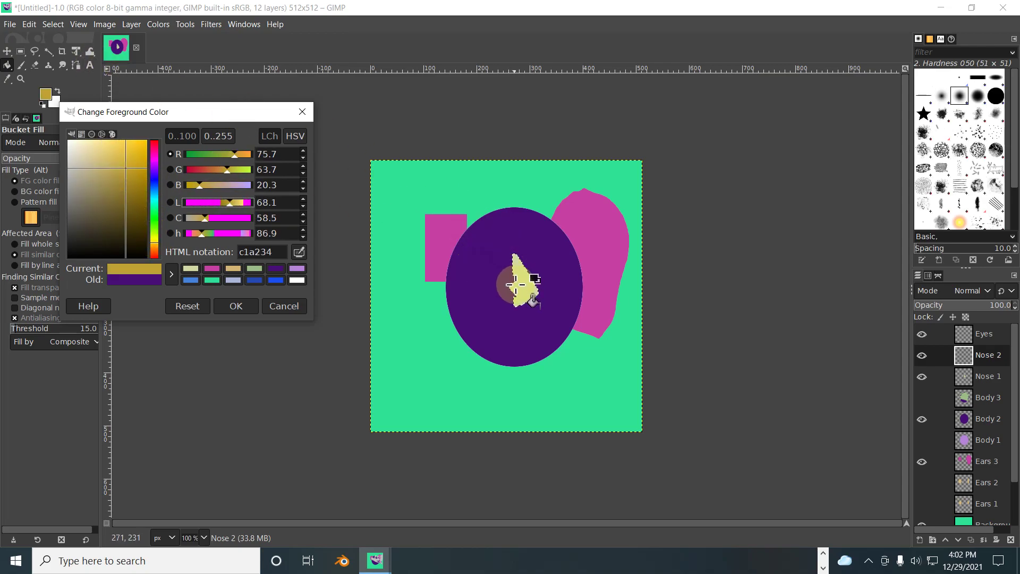
{"action": "left_click", "coordinate": [515, 284]}
Step: Create a Nose 3 layer directly above the Nose 2 layer
{"action": "left_click", "coordinate": [986, 339]}
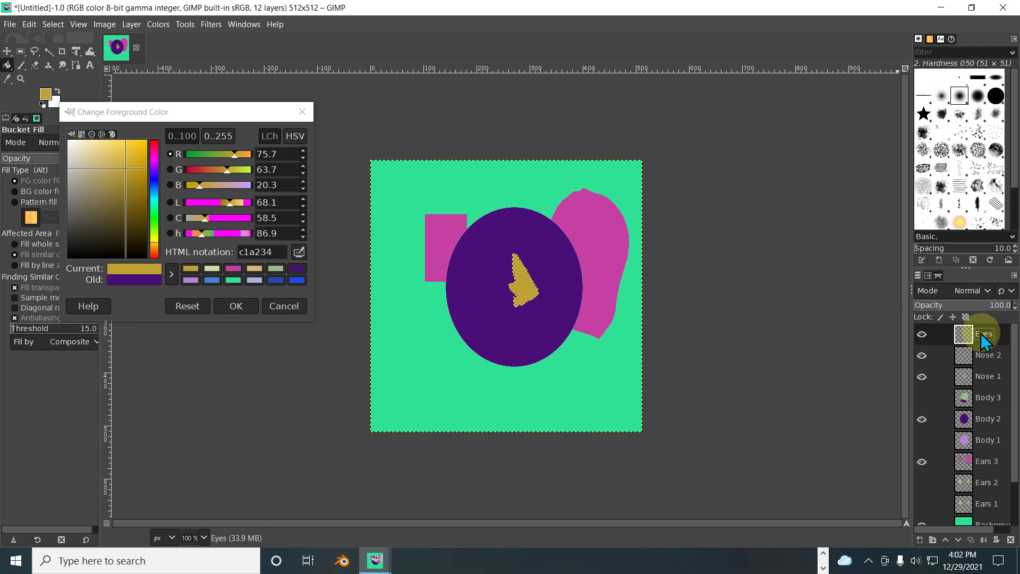
{"action": "right_click", "coordinate": [987, 356]}
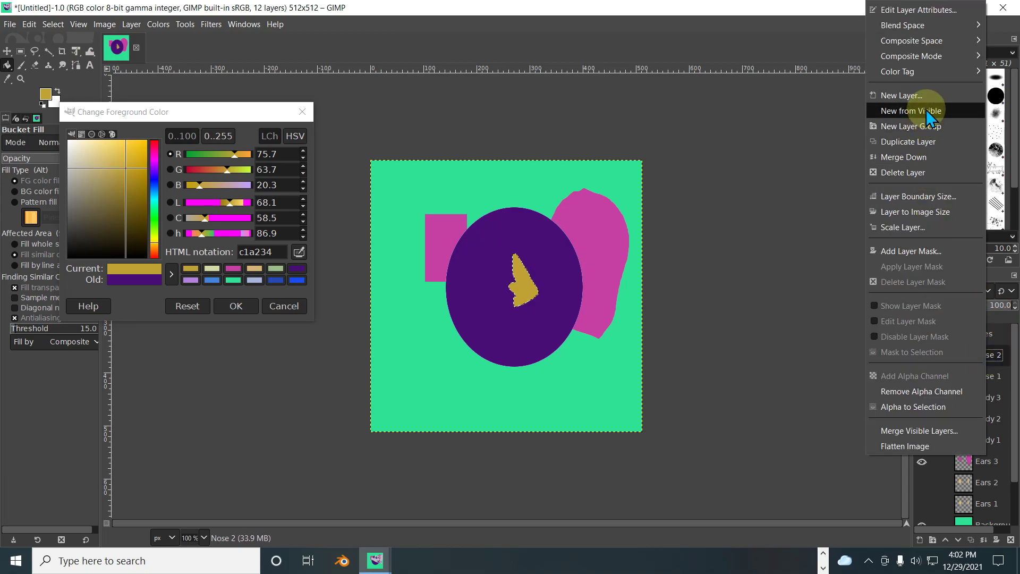
{"action": "left_click", "coordinate": [924, 142]}
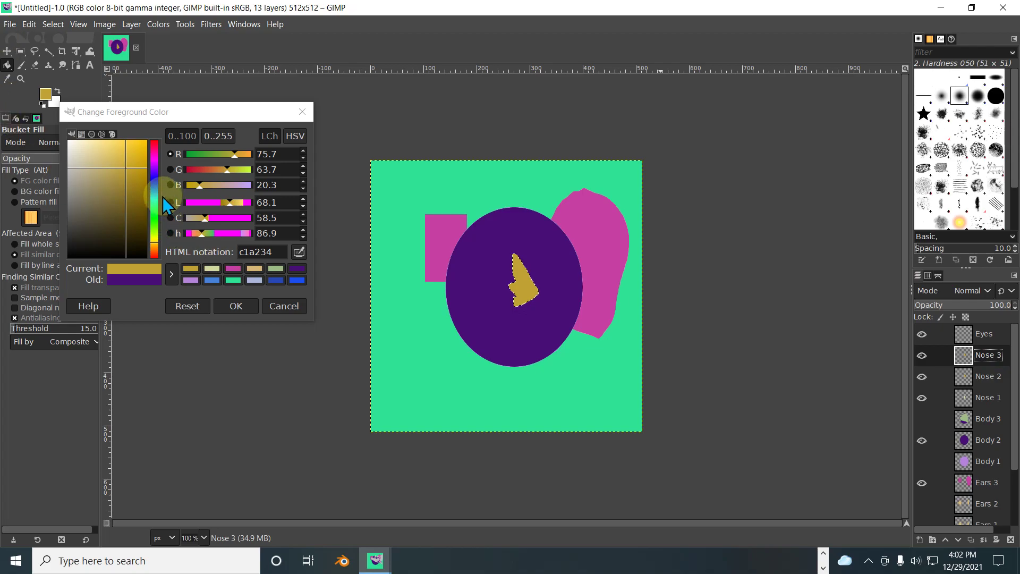
Step: Fill the nose selection on Nose 3 with orange-brown (c17c34) and hide the Nose 1 and Nose 2 layers
{"action": "left_click_drag", "start_coordinate": [154, 241], "coordinate": [154, 248]}
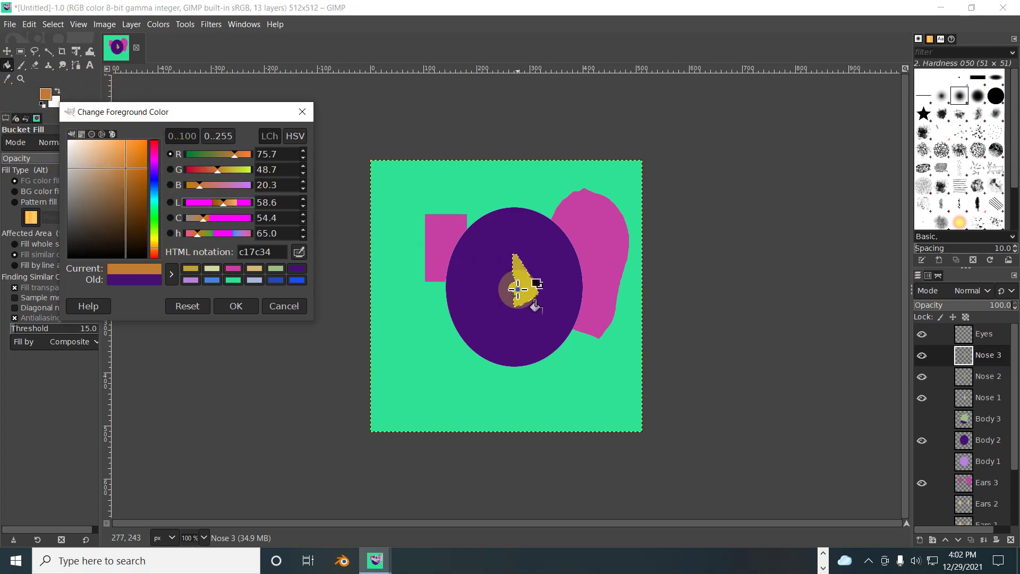
{"action": "left_click", "coordinate": [526, 282]}
{"action": "left_click", "coordinate": [921, 397]}
Step: On the Eyes layer, draw an elliptical selection for the left-hand eye and fill it with near-black (191612)
{"action": "left_click", "coordinate": [977, 334]}
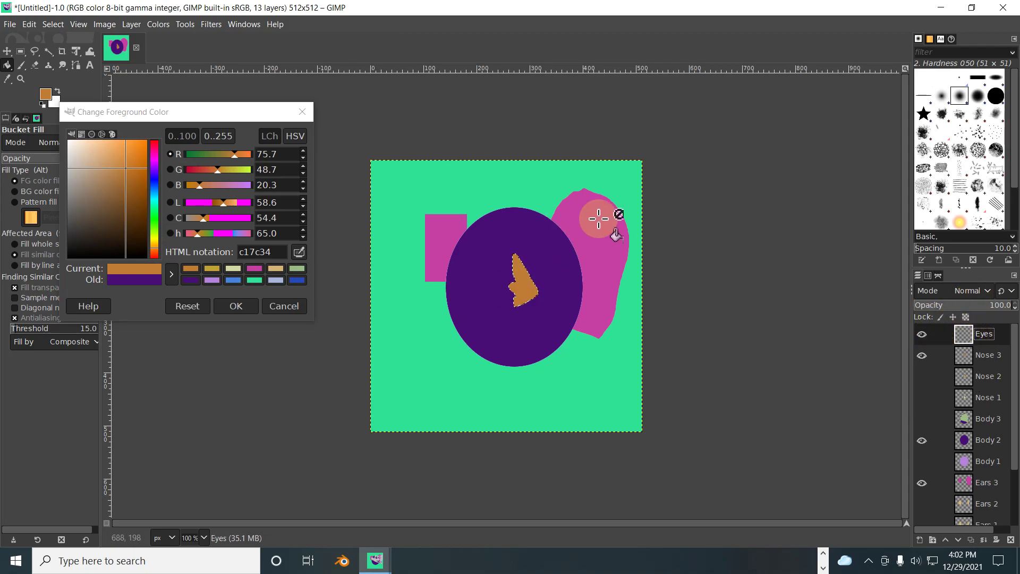
{"action": "left_click", "coordinate": [21, 51]}
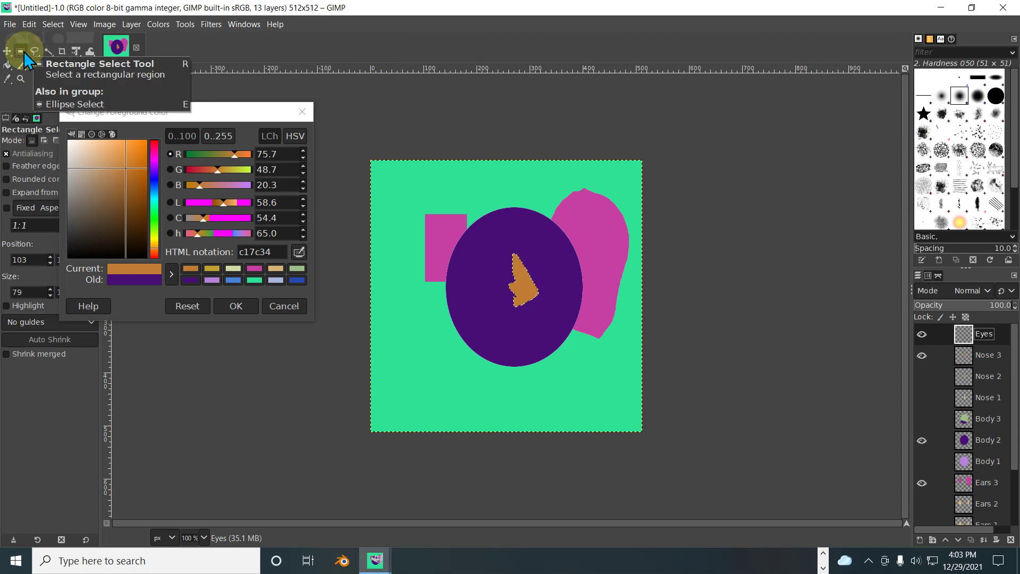
{"action": "left_click", "coordinate": [48, 69]}
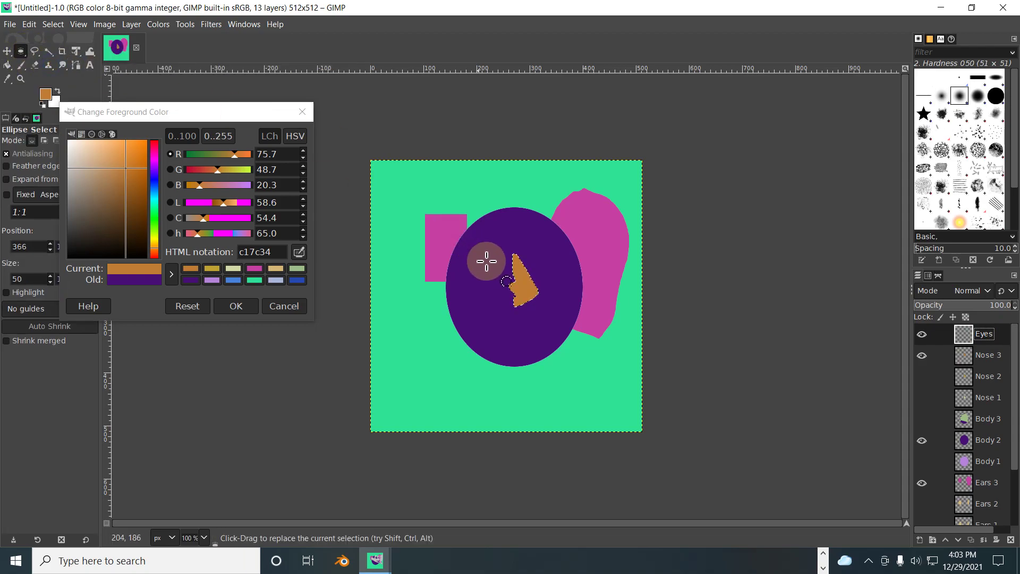
{"action": "left_click_drag", "start_coordinate": [107, 166], "coordinate": [88, 247]}
{"action": "left_click_drag", "start_coordinate": [479, 240], "coordinate": [503, 270]}
{"action": "left_click", "coordinate": [8, 65]}
{"action": "left_click", "coordinate": [484, 251]}
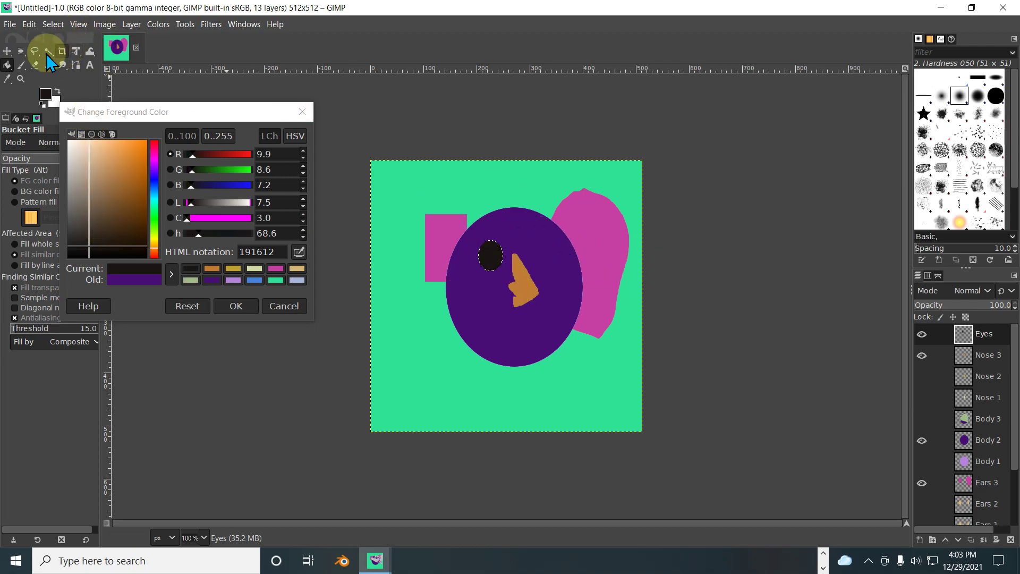
Step: Draw an elliptical selection about 45 px wide for the right-hand eye and fill it with the same near-black, closing the colour dialog
{"action": "left_click", "coordinate": [21, 51]}
{"action": "left_click_drag", "start_coordinate": [541, 239], "coordinate": [562, 272]}
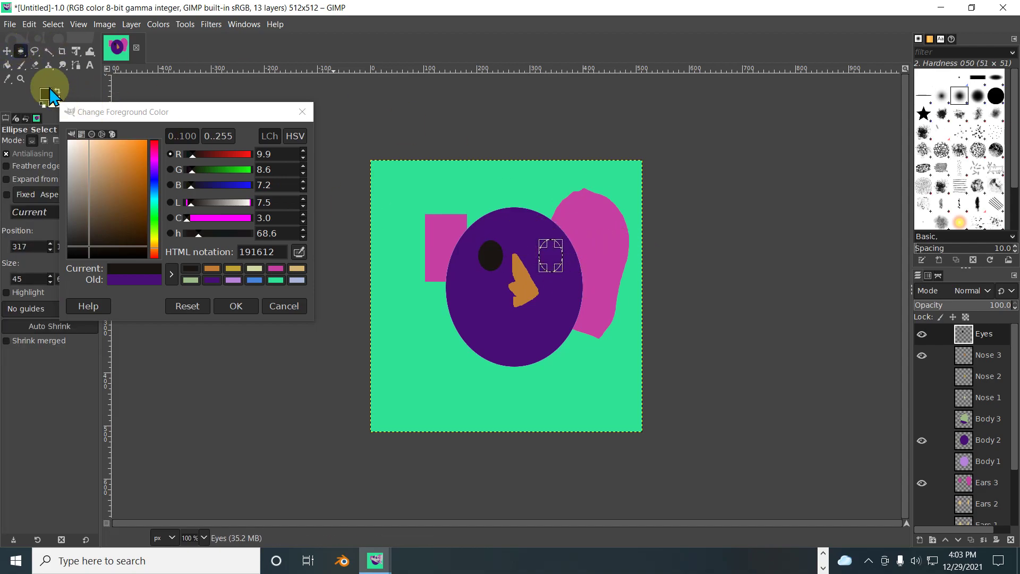
{"action": "left_click", "coordinate": [8, 64]}
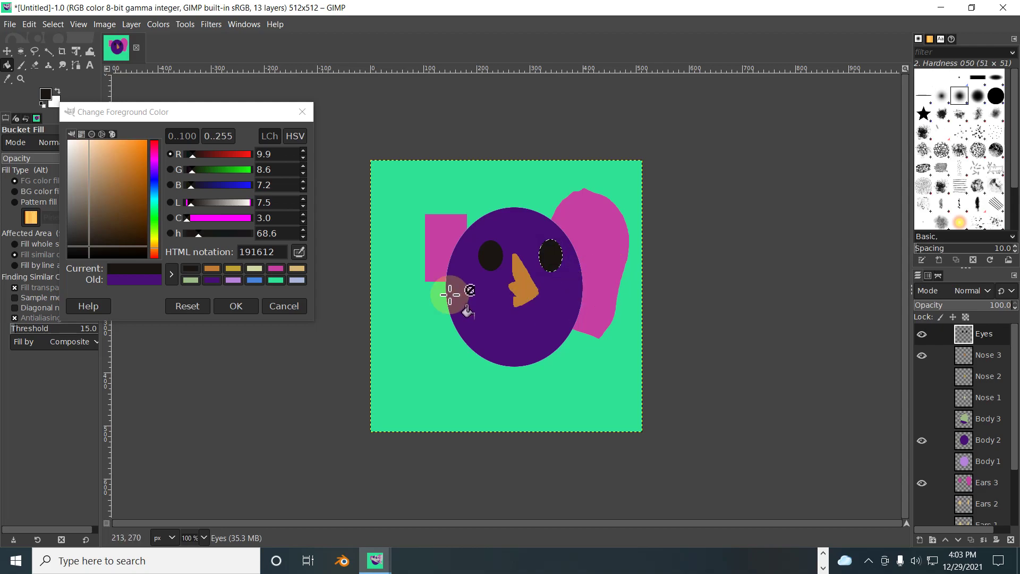
{"action": "left_click", "coordinate": [234, 307]}
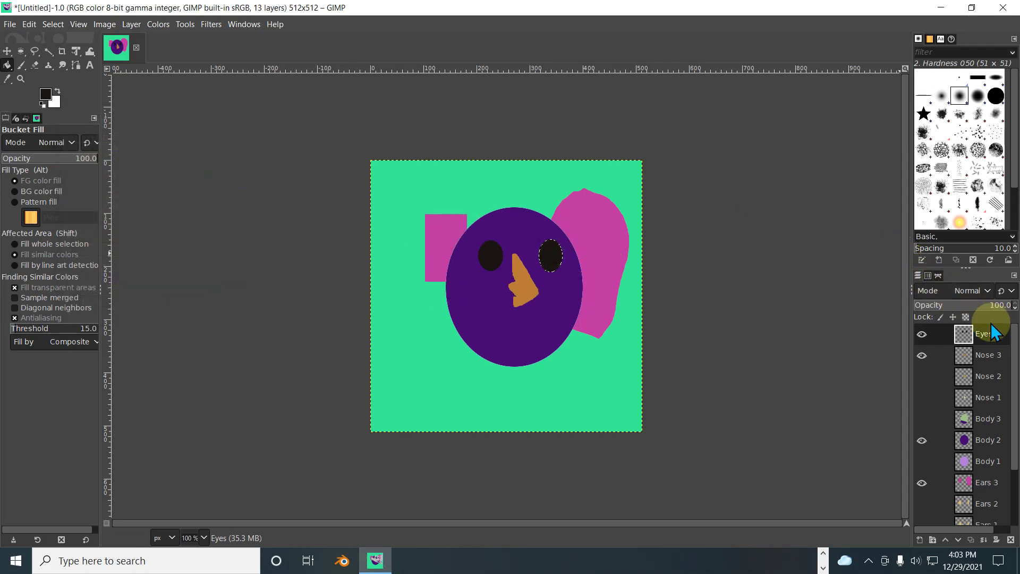
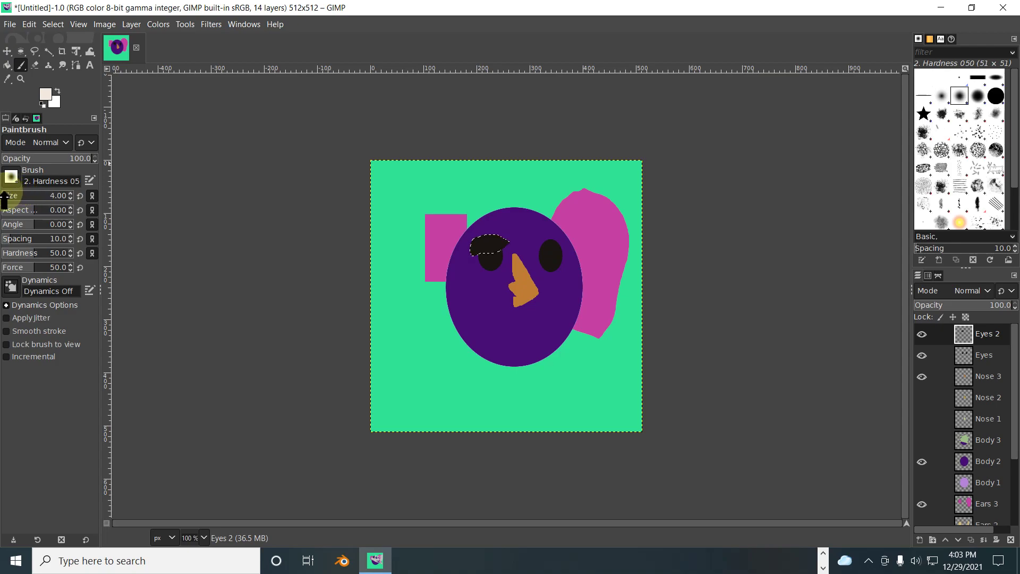
Step: On Eyes 2, paint an off-white highlight in the left-hand eye with a size 12 brush and draw a closed freehand selection for the right-hand eye
{"action": "left_click", "coordinate": [487, 243]}
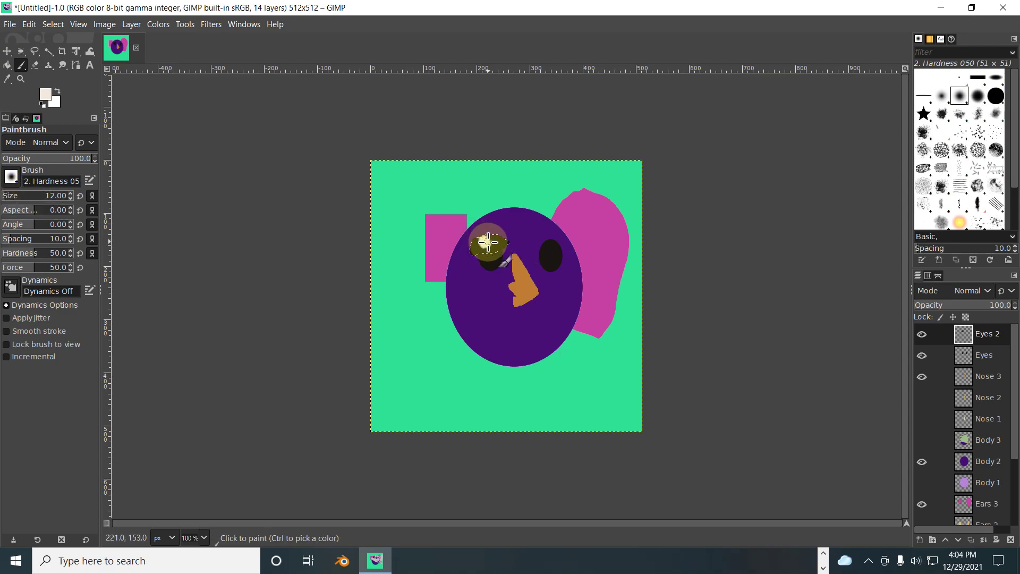
{"action": "left_click", "coordinate": [34, 51]}
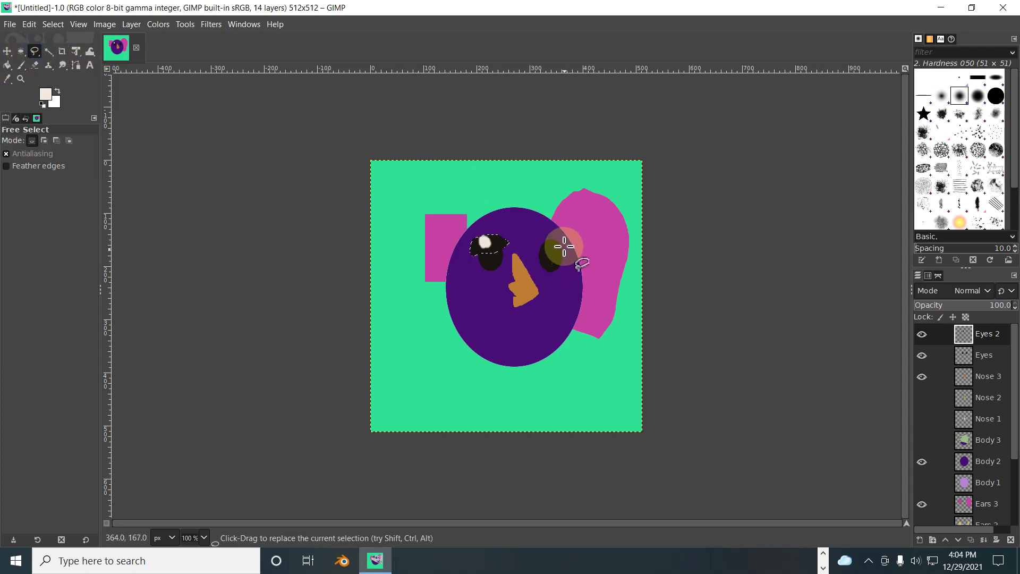
{"action": "mouse_move", "coordinate": [544, 237]}
{"action": "left_mouse_down"}
{"action": "mouse_move", "coordinate": [550, 250]}
{"action": "mouse_move", "coordinate": [558, 239]}
{"action": "left_mouse_up"}
{"action": "key", "text": "Return"}
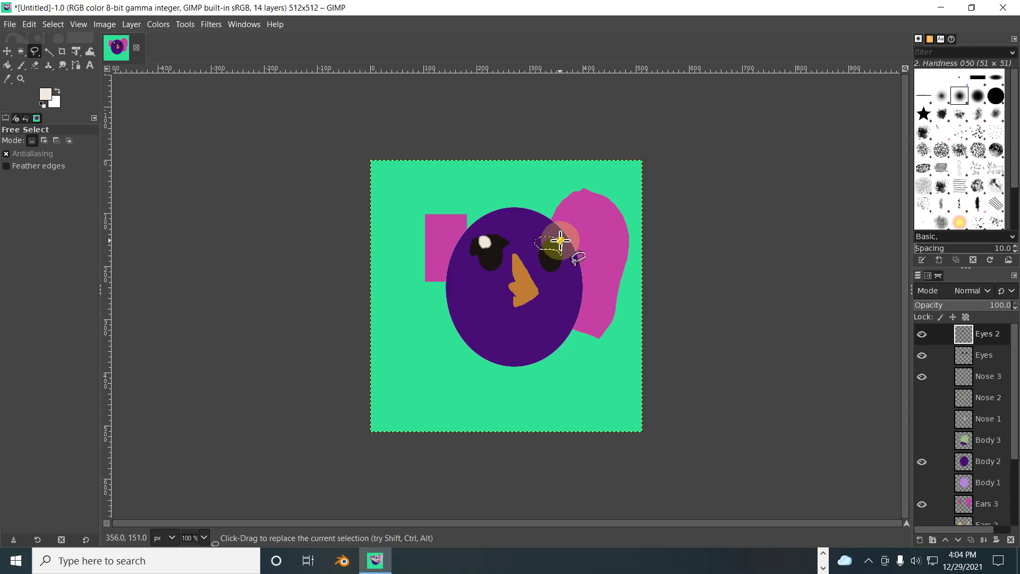
Step: Set the foreground colour to near-black (11100f) and bucket-fill the right-hand eye selection on Eyes 2
{"action": "left_click", "coordinate": [7, 65]}
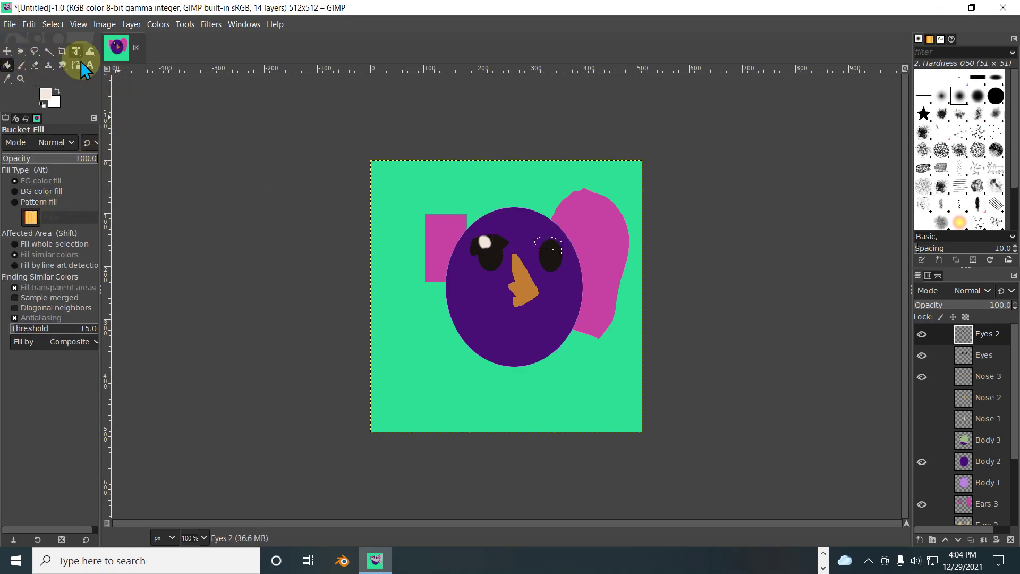
{"action": "left_click", "coordinate": [49, 94]}
{"action": "left_click", "coordinate": [78, 251]}
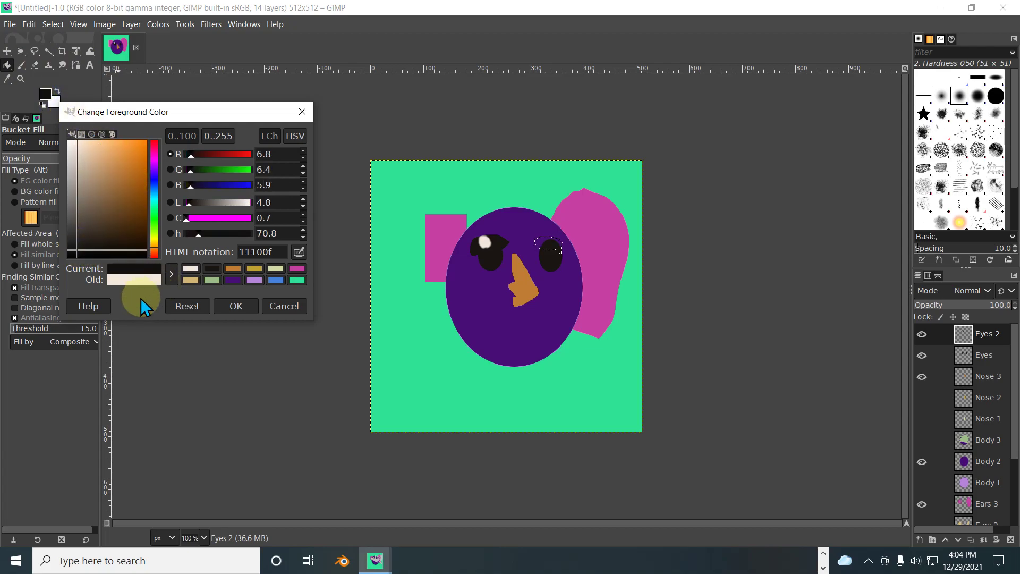
{"action": "left_click", "coordinate": [542, 243]}
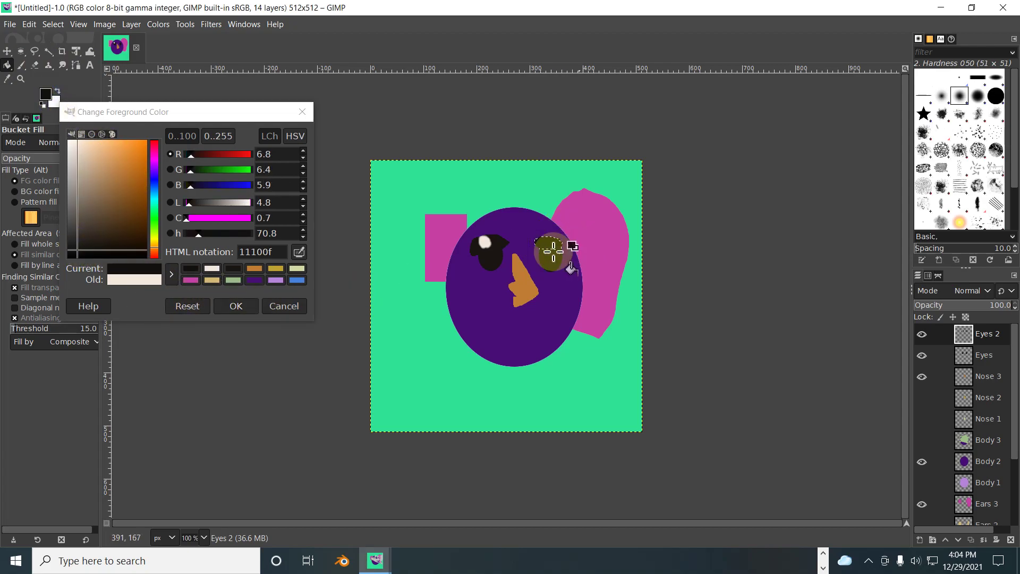
Step: Set the foreground colour to cream (fdf0e2) and paint a highlight in the right-hand eye on Eyes 2
{"action": "left_click", "coordinate": [21, 65]}
{"action": "left_click", "coordinate": [79, 142]}
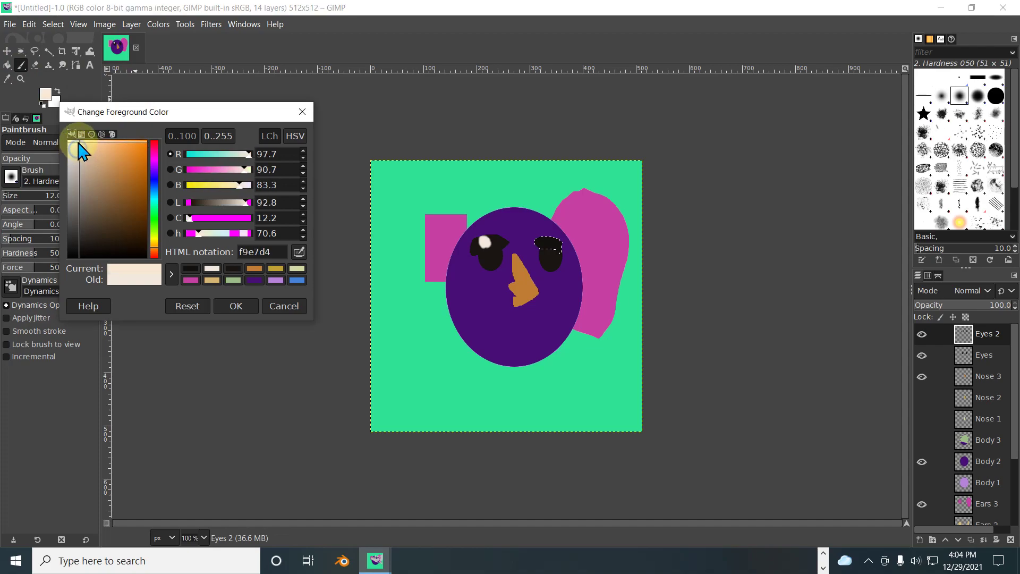
{"action": "left_click", "coordinate": [77, 142]}
{"action": "left_click", "coordinate": [550, 240]}
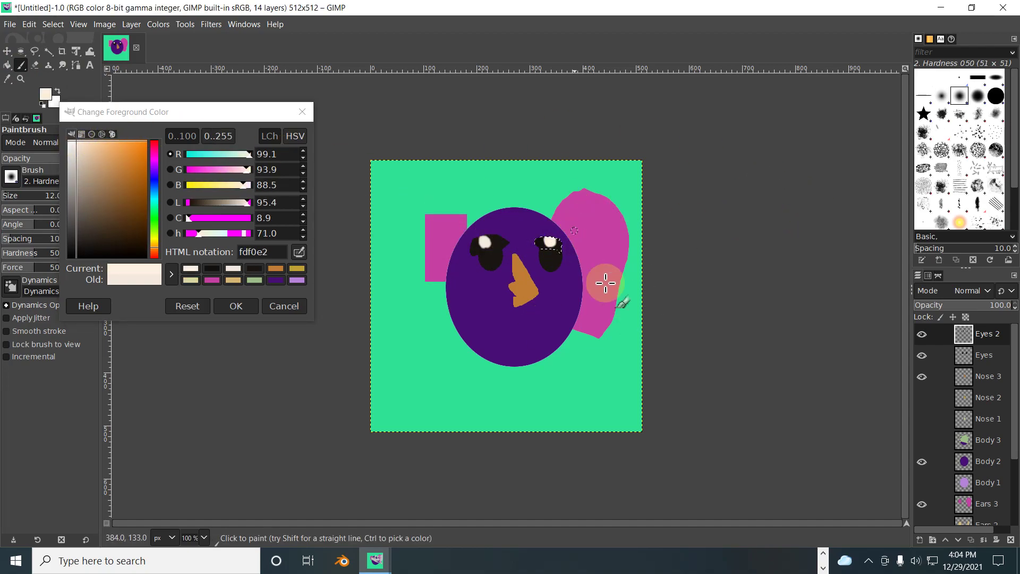
Step: Hide the original Eyes layer and add a new transparent 512 x 512 px layer named Eyes 3
{"action": "left_click", "coordinate": [922, 335]}
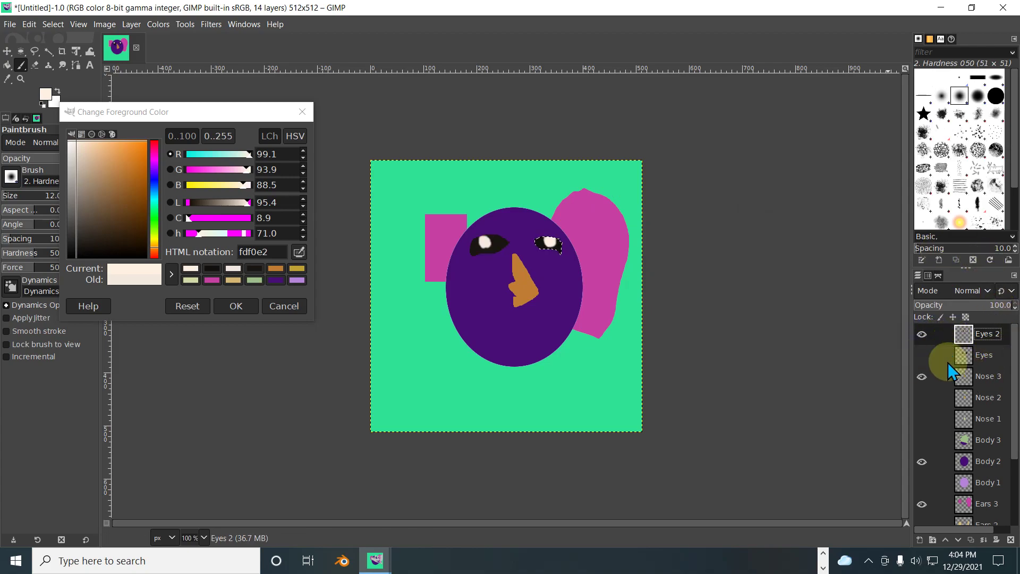
{"action": "right_click", "coordinate": [995, 339]}
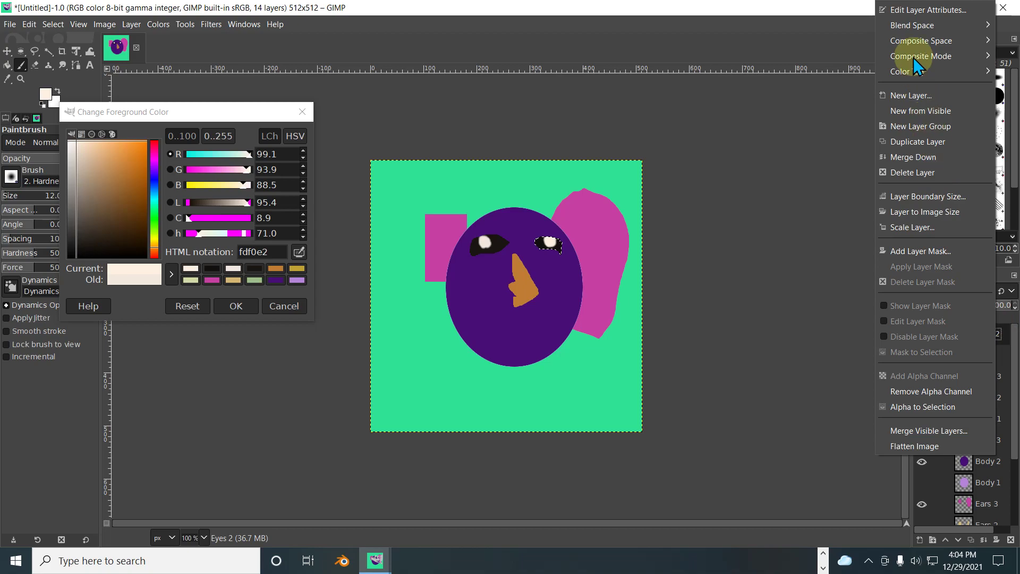
{"action": "left_click", "coordinate": [928, 96]}
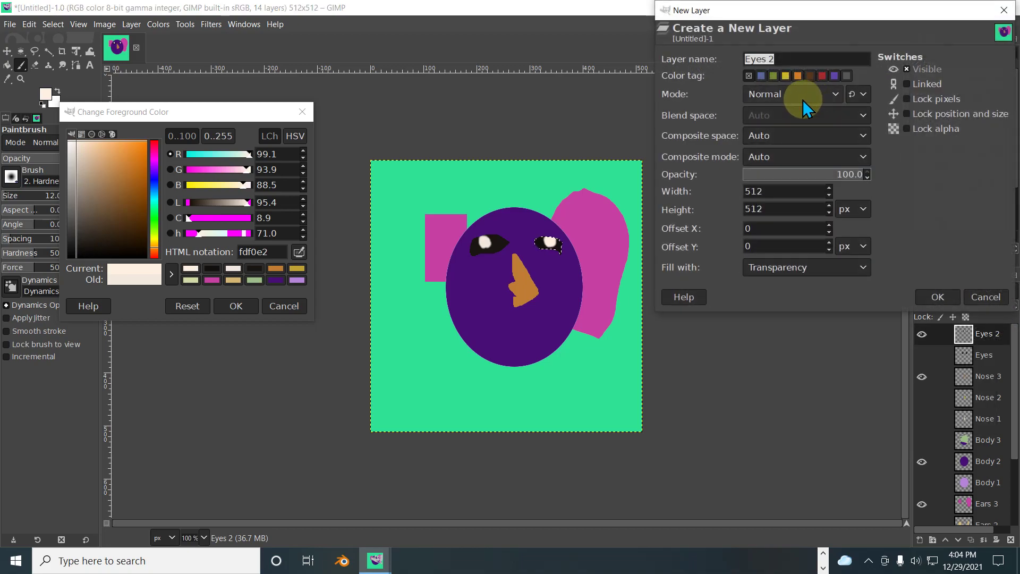
{"action": "left_click", "coordinate": [797, 59]}
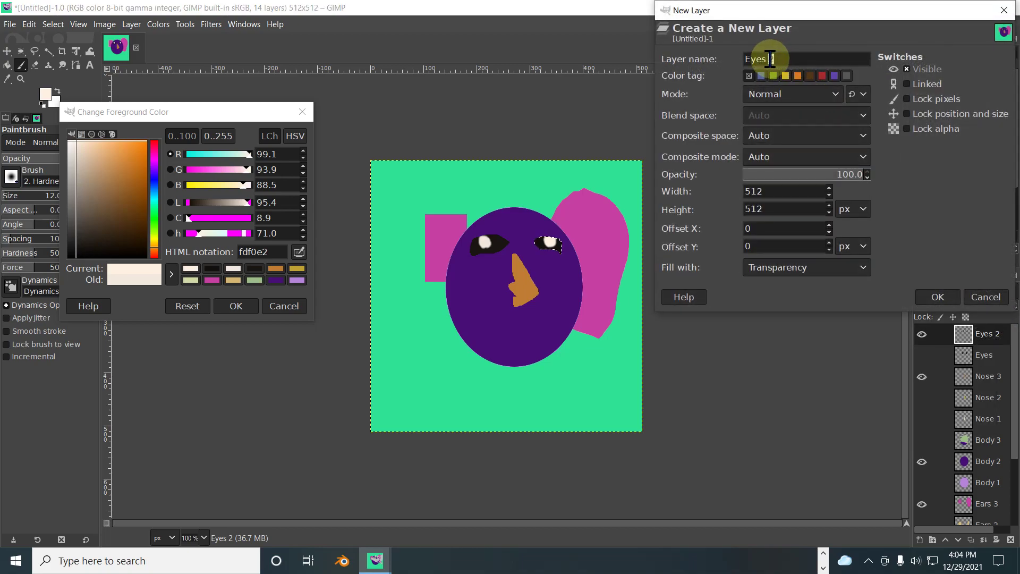
{"action": "type", "text": "3"}
{"action": "key", "text": "Return"}
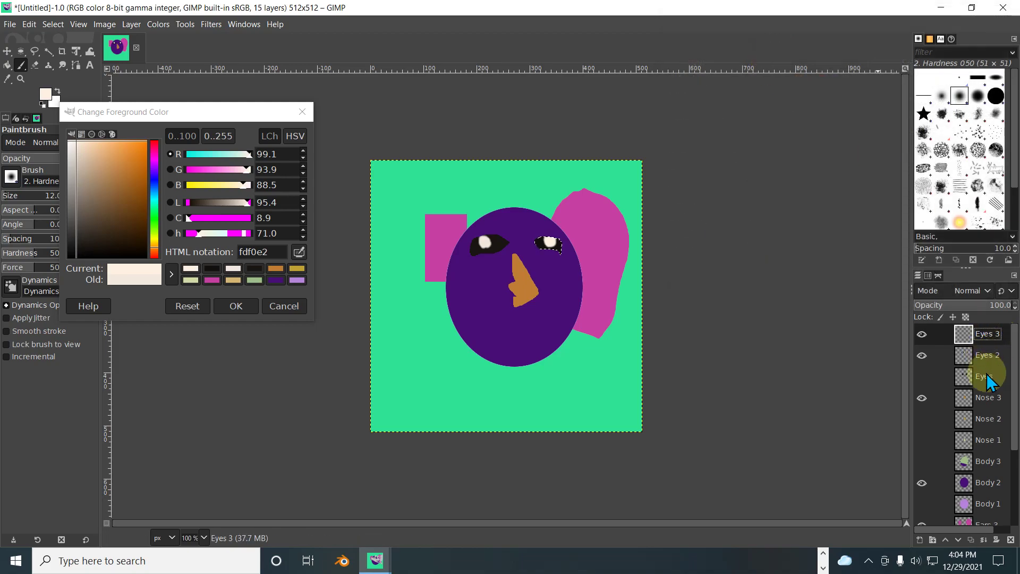
{"action": "double_click", "coordinate": [983, 376]}
Step: On Eyes 3, draw a rectangular selection about 40 px wide over the left-hand eye and fill it with black (000000)
{"action": "left_click", "coordinate": [984, 335]}
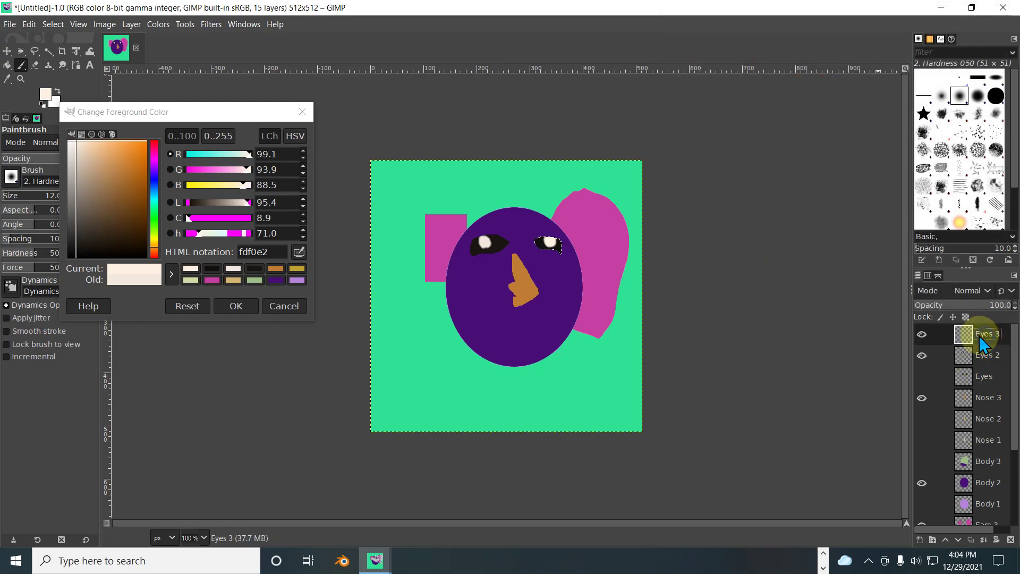
{"action": "left_click", "coordinate": [20, 51]}
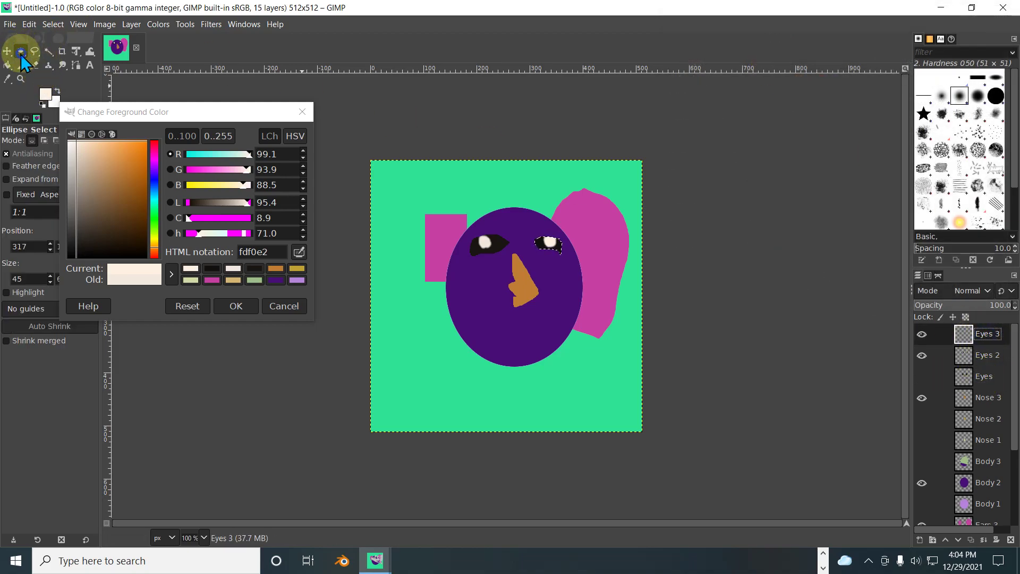
{"action": "left_click_drag", "start_coordinate": [21, 54], "coordinate": [38, 59]}
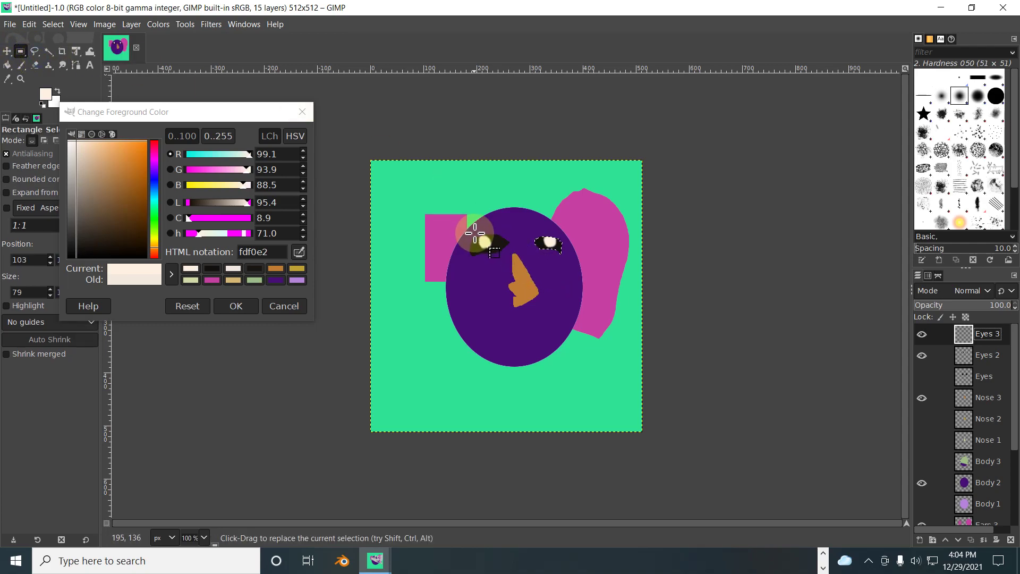
{"action": "left_click_drag", "start_coordinate": [478, 237], "coordinate": [498, 280]}
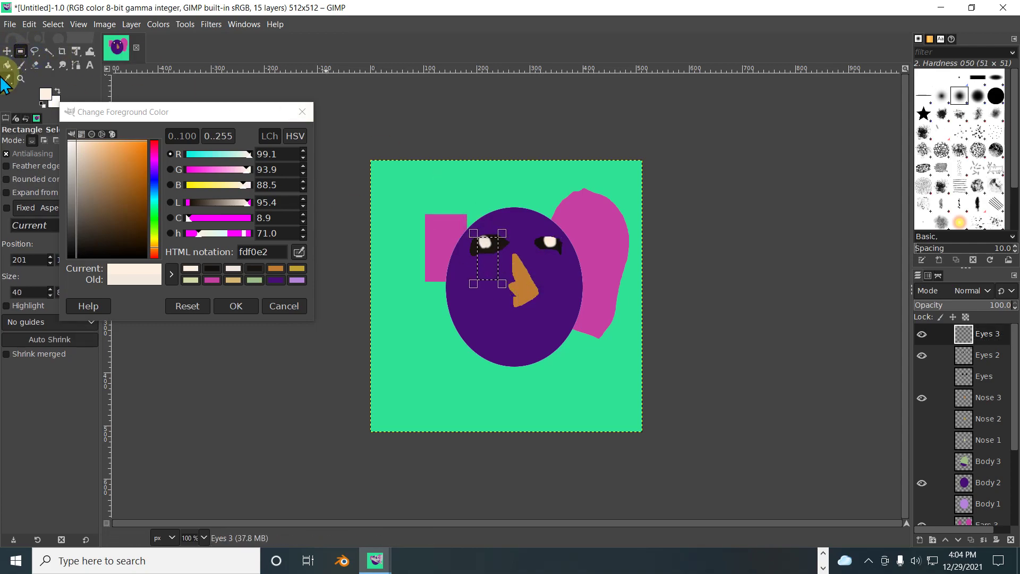
{"action": "left_click_drag", "start_coordinate": [95, 187], "coordinate": [79, 260]}
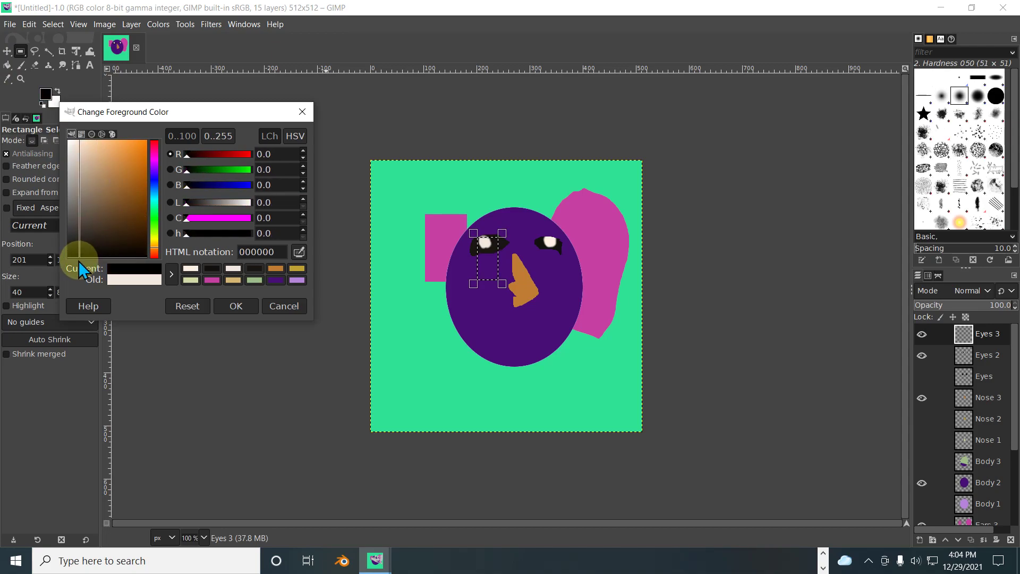
{"action": "left_click", "coordinate": [8, 64]}
{"action": "left_click", "coordinate": [486, 264]}
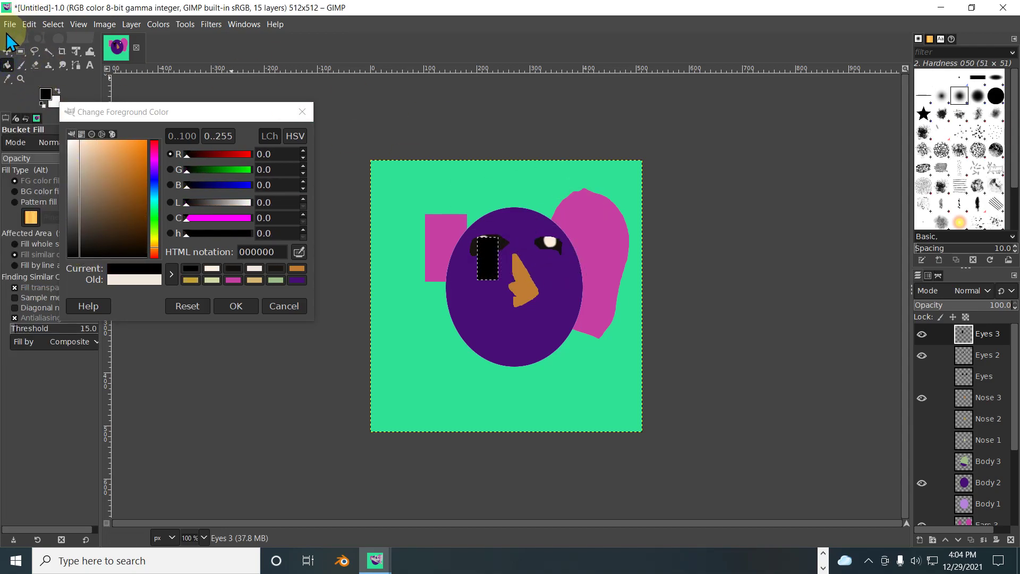
Step: Set the foreground colour to white (ffffff) and paint a vertical highlight inside the black rectangular eye
{"action": "left_click", "coordinate": [21, 64]}
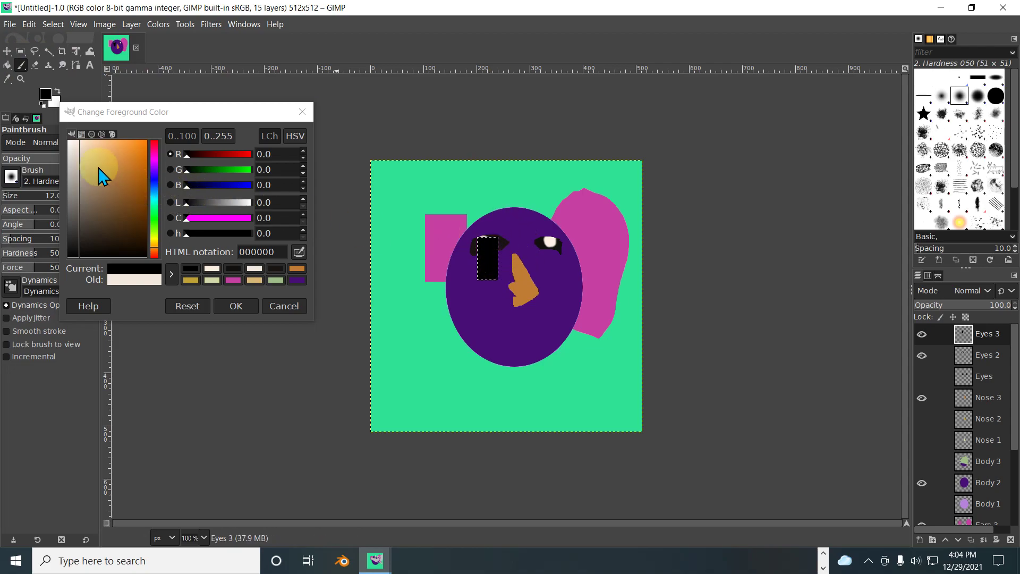
{"action": "left_click", "coordinate": [69, 141]}
{"action": "left_click", "coordinate": [489, 247]}
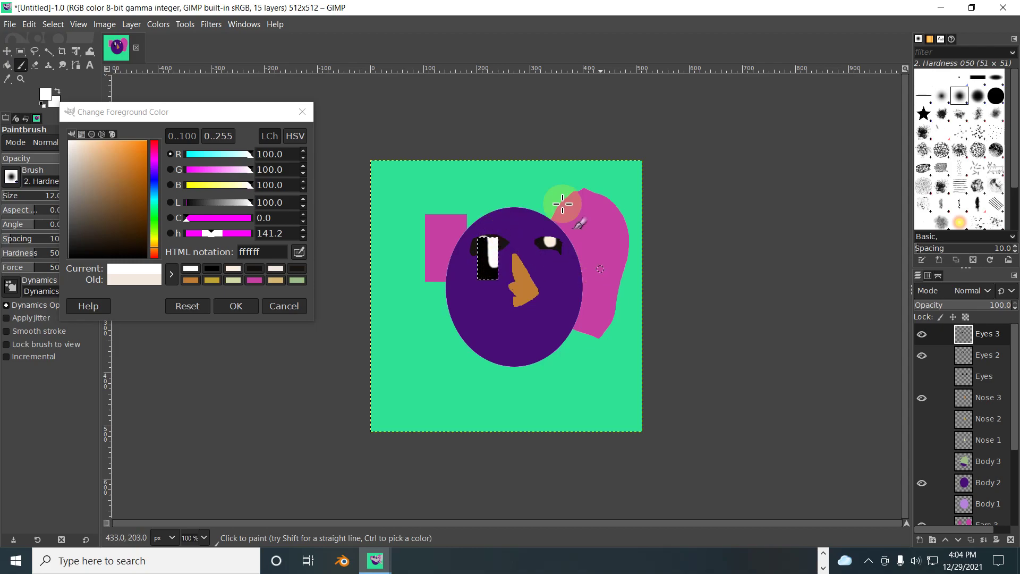
Step: On Eyes 3, draw a rectangular selection about 48 px wide over the right-hand eye and fill it with near-black (10100f)
{"action": "left_click", "coordinate": [21, 51]}
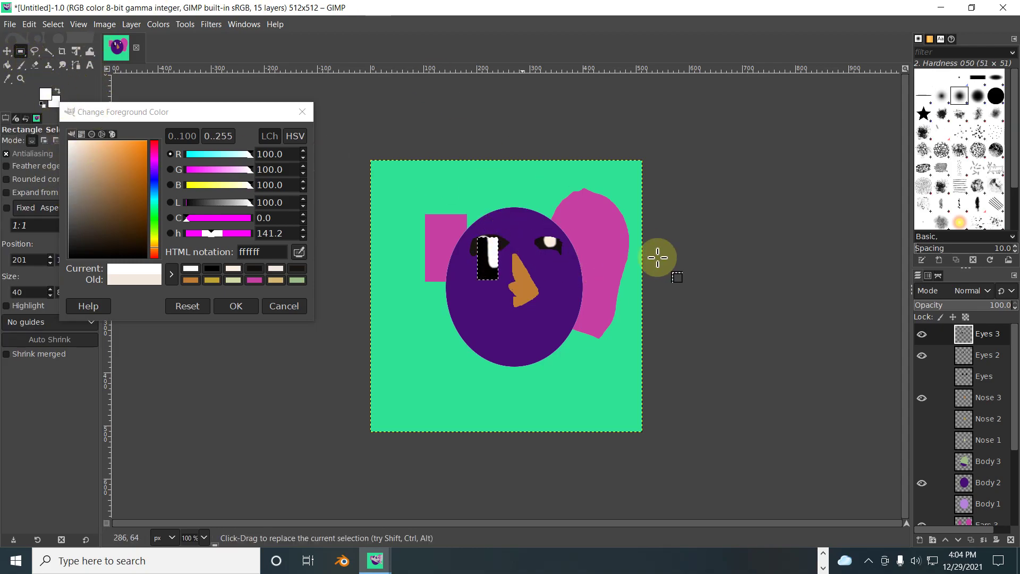
{"action": "left_click_drag", "start_coordinate": [534, 235], "coordinate": [560, 278]}
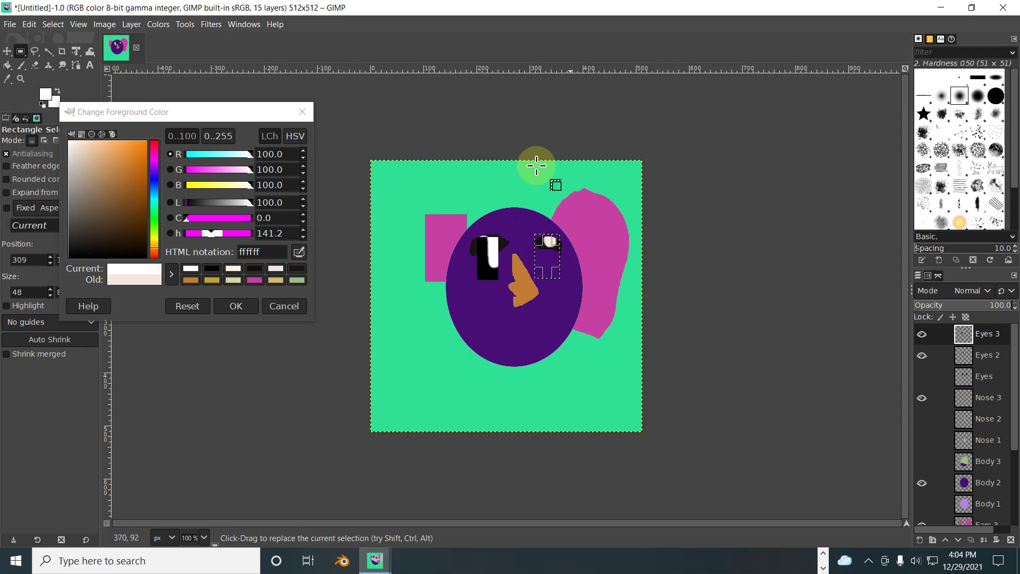
{"action": "left_click", "coordinate": [8, 66]}
{"action": "left_click_drag", "start_coordinate": [88, 237], "coordinate": [71, 251]}
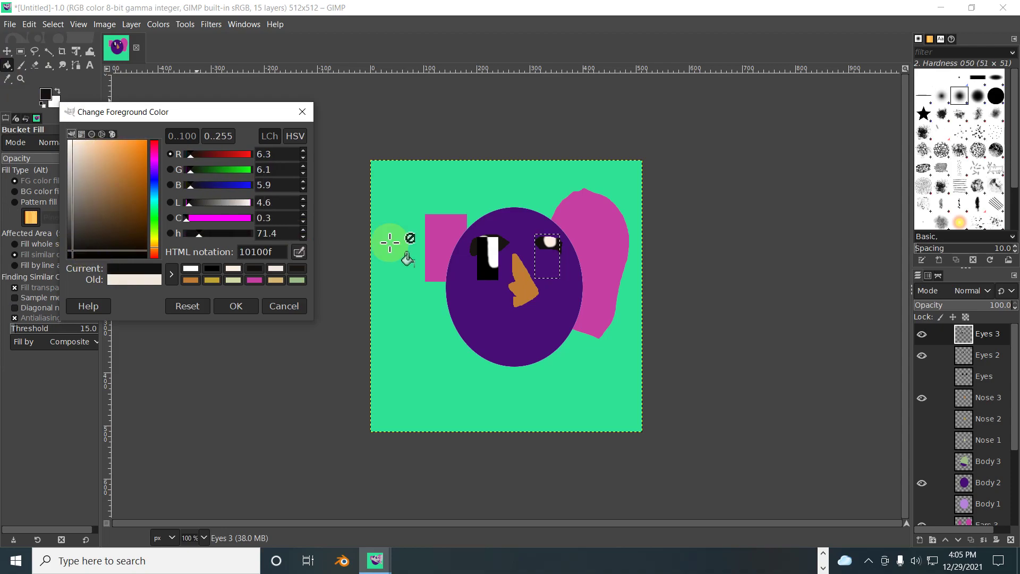
{"action": "left_click", "coordinate": [544, 264]}
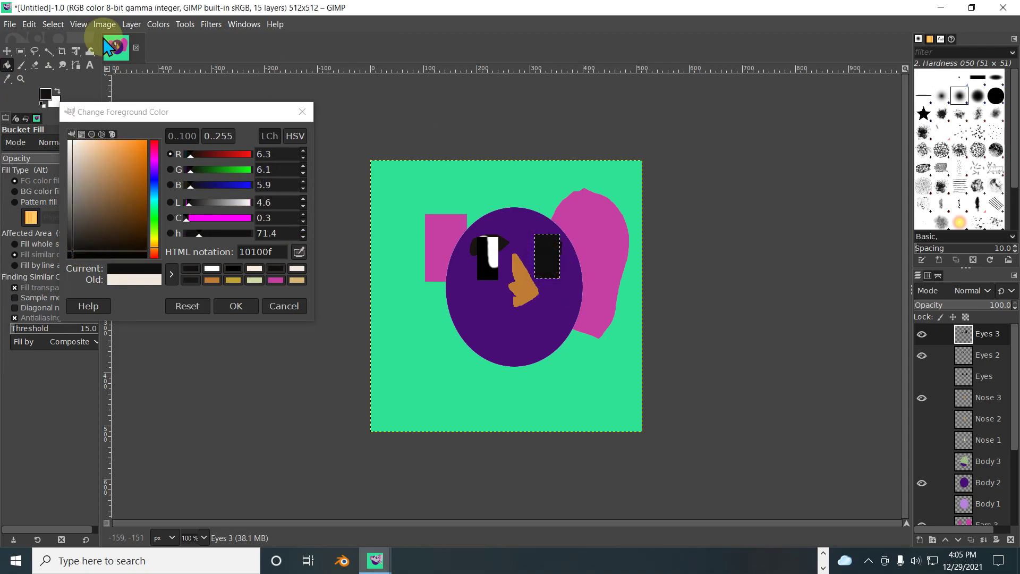
Step: Paint a white (ffffff) vertical highlight inside the right-hand rectangular eye on Eyes 3, and hide the Eyes 2 layer
{"action": "left_click", "coordinate": [21, 65]}
{"action": "left_click_drag", "start_coordinate": [91, 152], "coordinate": [69, 141]}
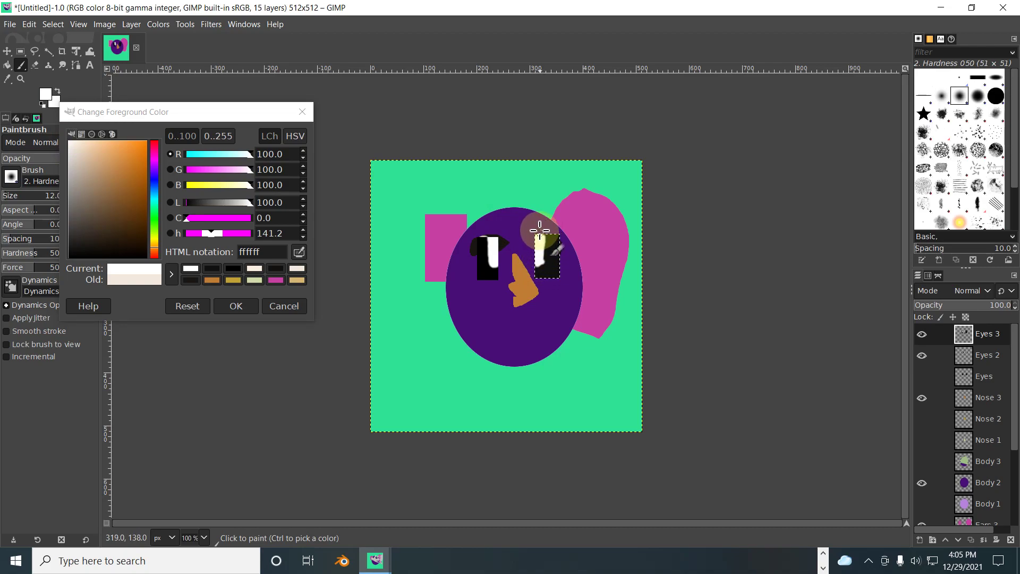
{"action": "left_click", "coordinate": [935, 355]}
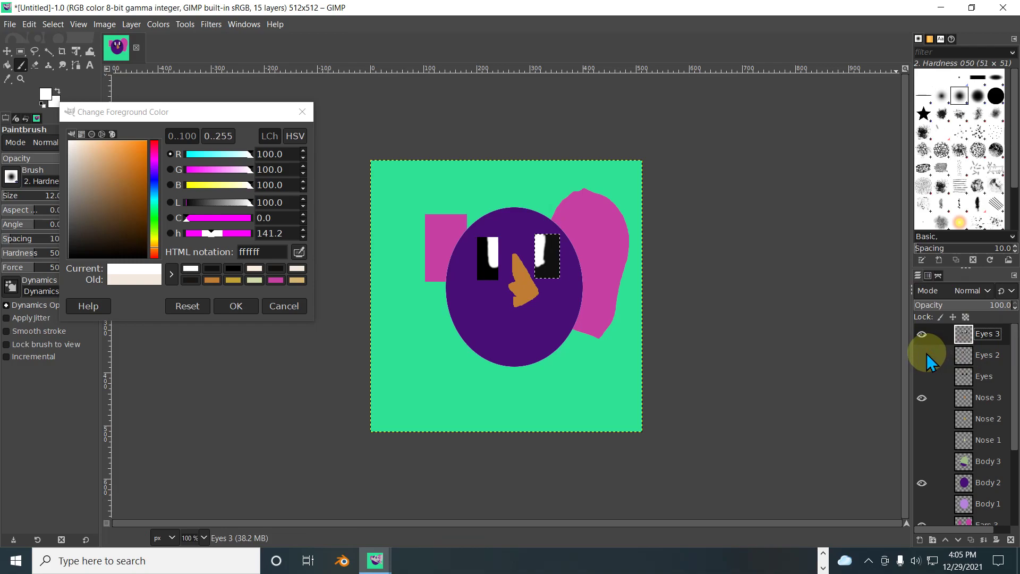
{"action": "left_click", "coordinate": [967, 337]}
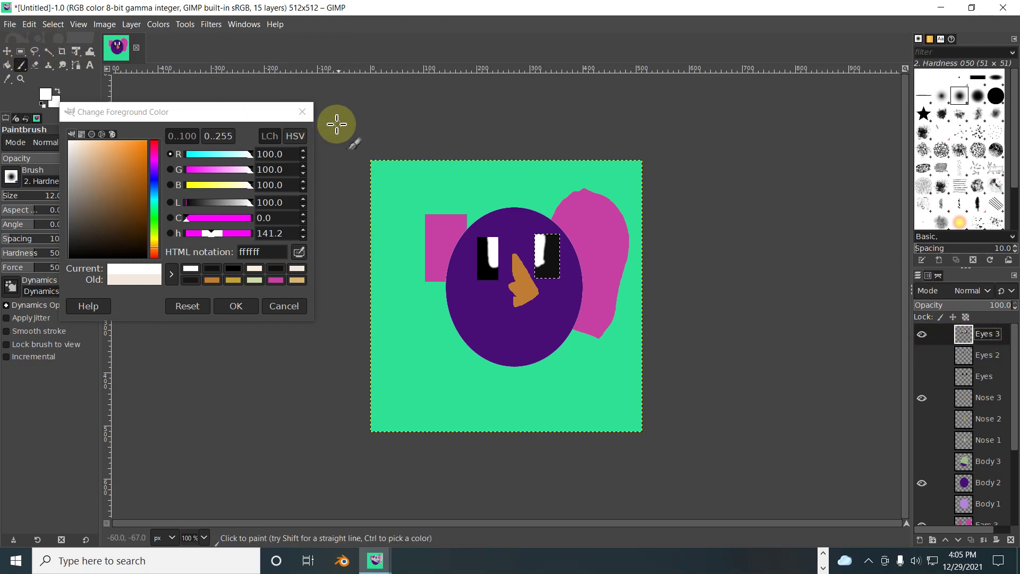
{"action": "left_click", "coordinate": [302, 112]}
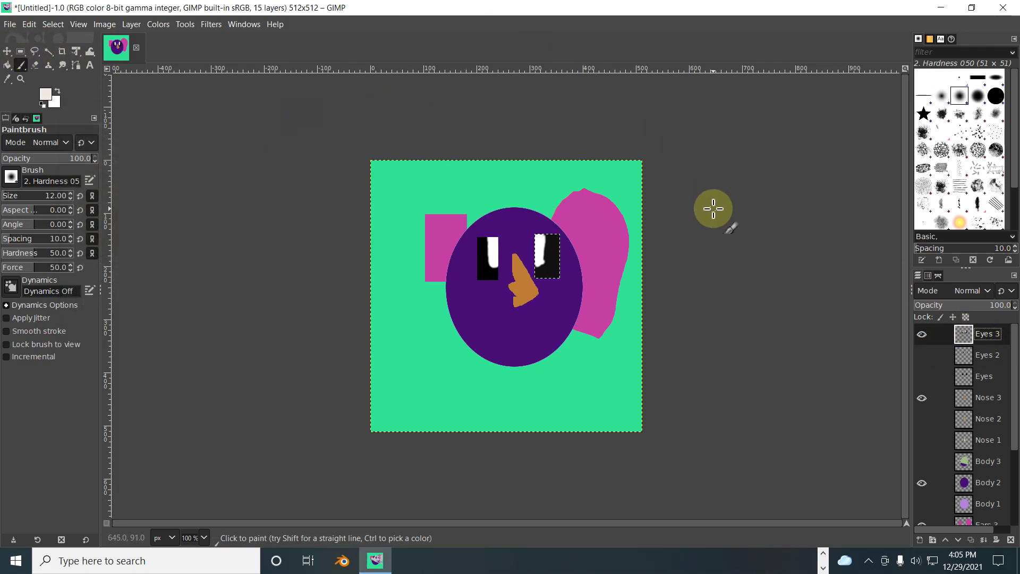
Step: Hide the Eyes 3 layer and show the original Eyes layer in its place
{"action": "scroll", "coordinate": [966, 410], "scroll_direction": "down", "scroll_amount": 2}
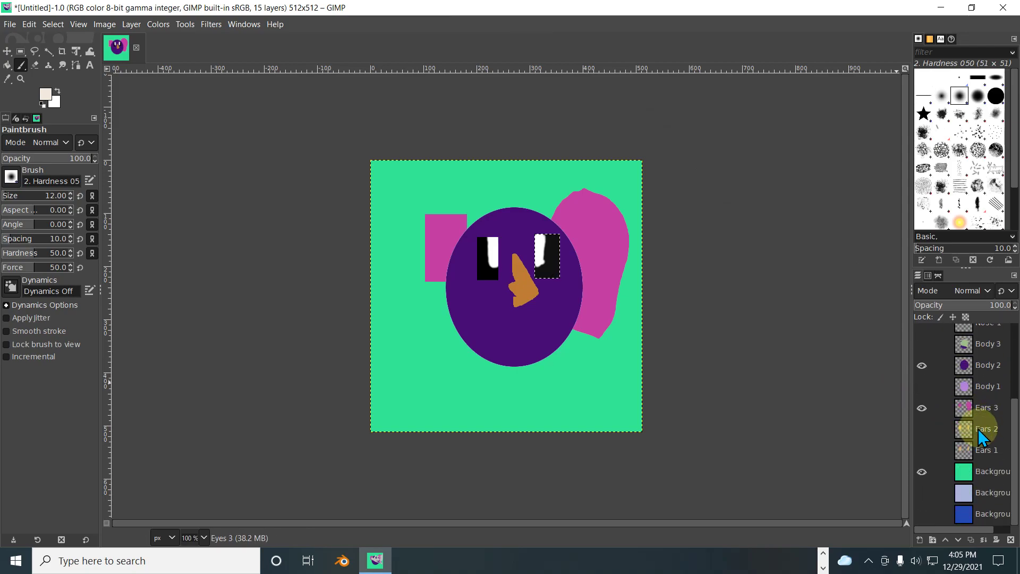
{"action": "scroll", "coordinate": [978, 429], "scroll_direction": "up", "scroll_amount": 2}
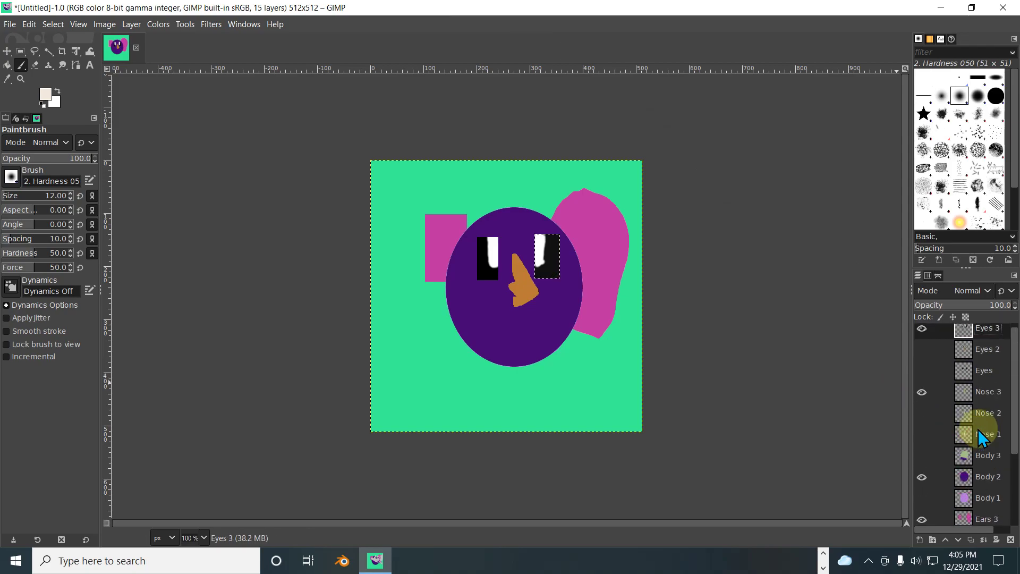
{"action": "left_click", "coordinate": [922, 371]}
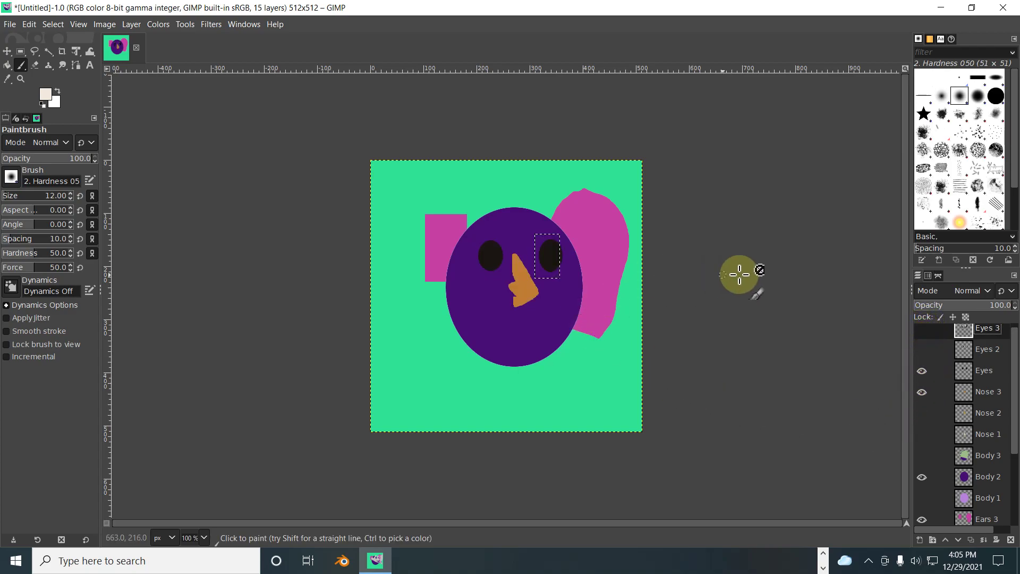
Step: Hide Ears 3, preview Ears 2, and leave Ears 1 as the only visible ears layer
{"action": "scroll", "coordinate": [942, 448], "scroll_direction": "down", "scroll_amount": 5}
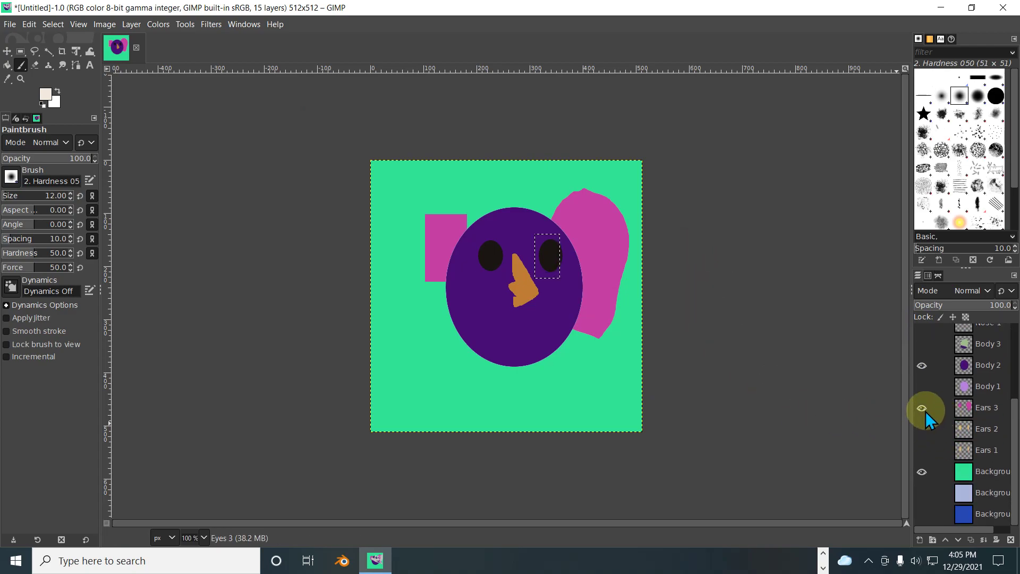
{"action": "left_click", "coordinate": [923, 409]}
{"action": "left_click", "coordinate": [922, 428]}
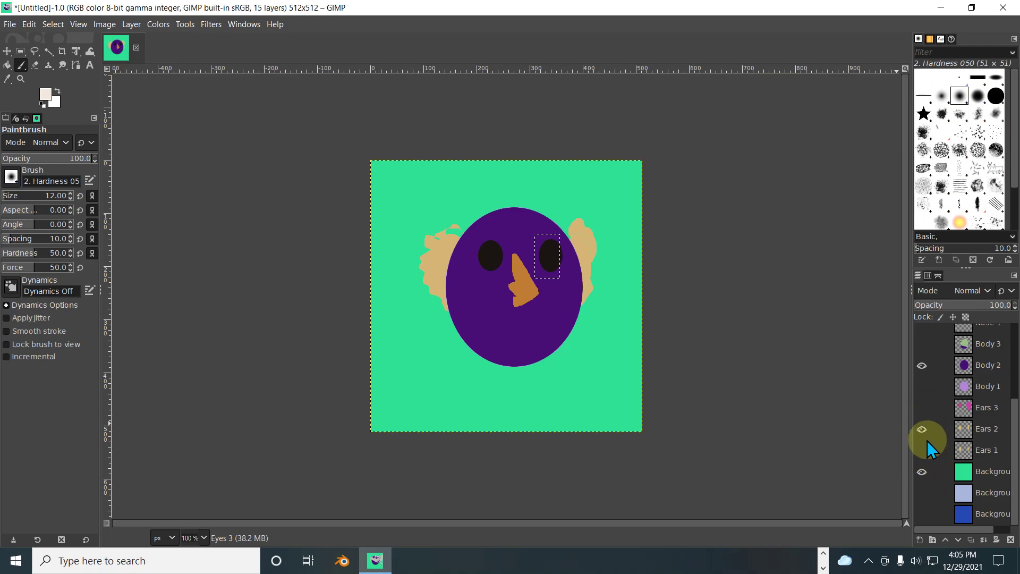
{"action": "left_click", "coordinate": [923, 433]}
{"action": "left_click", "coordinate": [921, 451]}
{"action": "left_click", "coordinate": [921, 450]}
{"action": "left_click", "coordinate": [921, 450]}
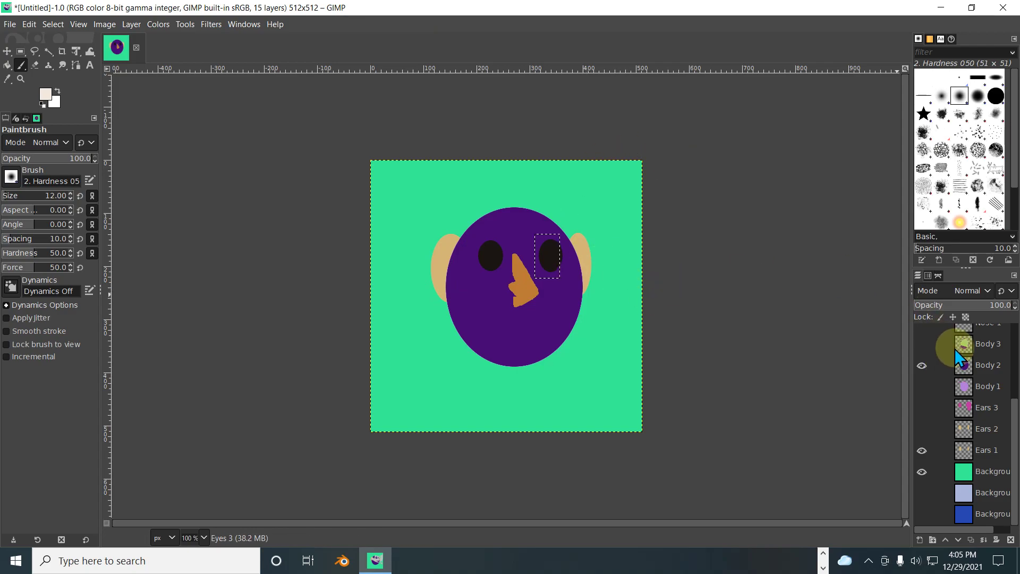
{"action": "scroll", "coordinate": [950, 468], "scroll_direction": "up", "scroll_amount": 3}
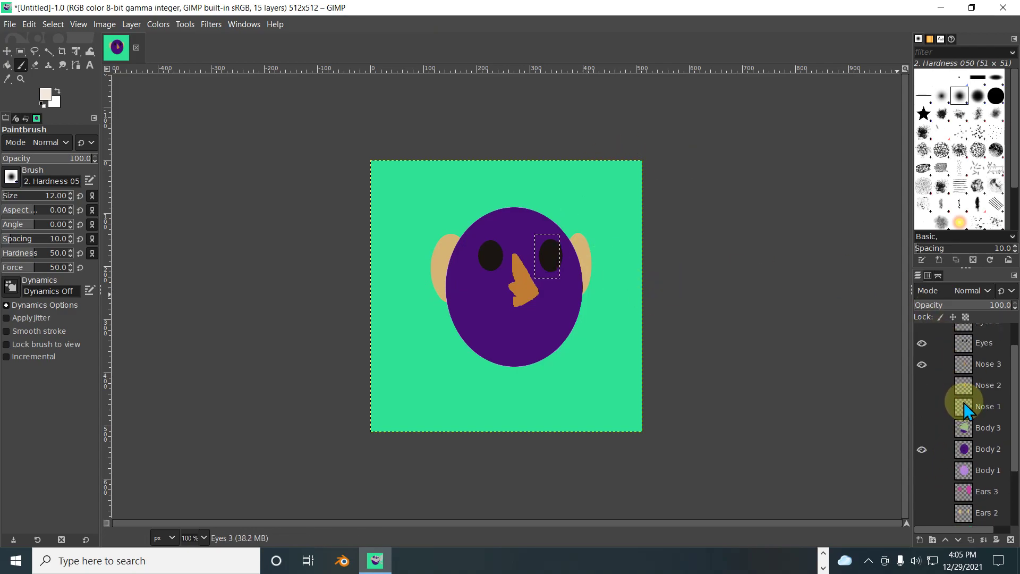
{"action": "scroll", "coordinate": [964, 408], "scroll_direction": "down", "scroll_amount": 1}
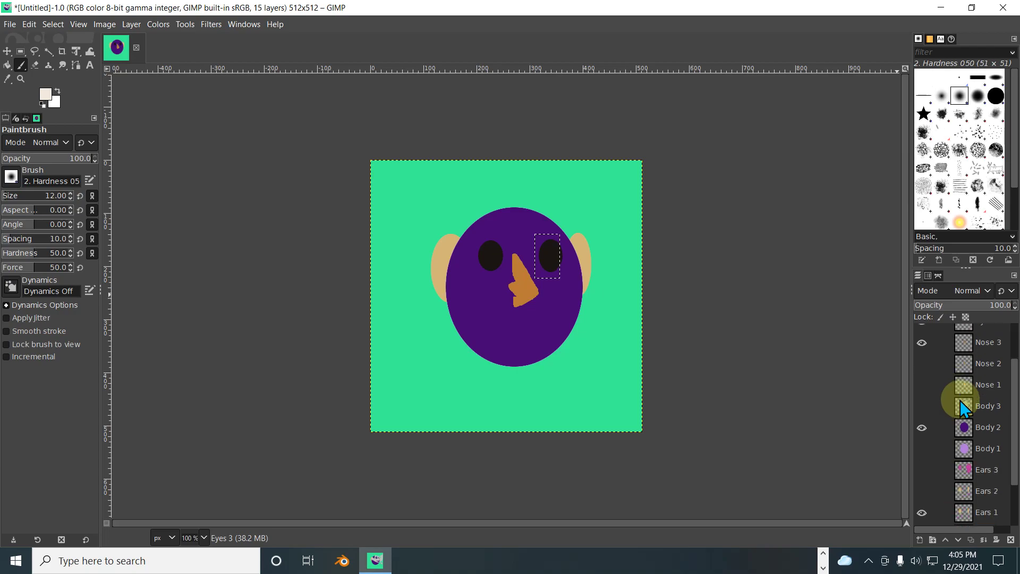
{"action": "scroll", "coordinate": [964, 446], "scroll_direction": "down", "scroll_amount": 1}
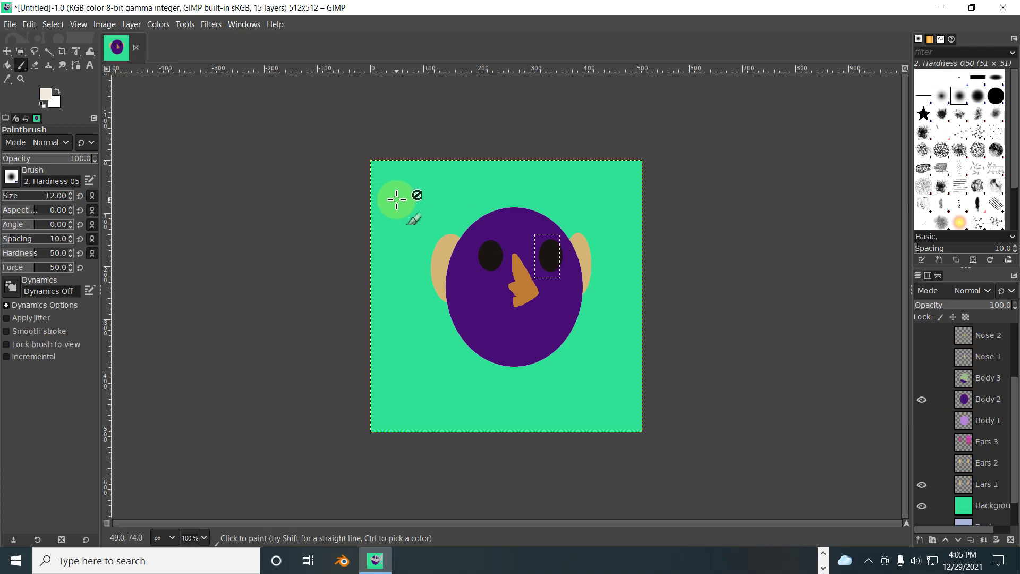